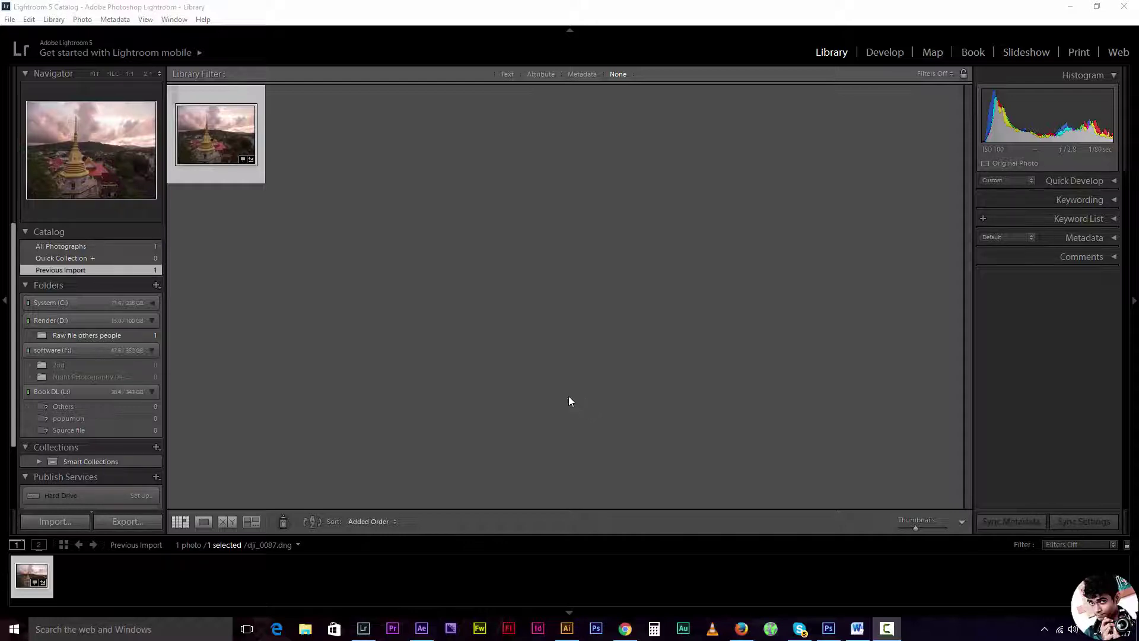
pyautogui.click(884, 53)
pyautogui.click(832, 52)
pyautogui.scroll(-2, 126, 332)
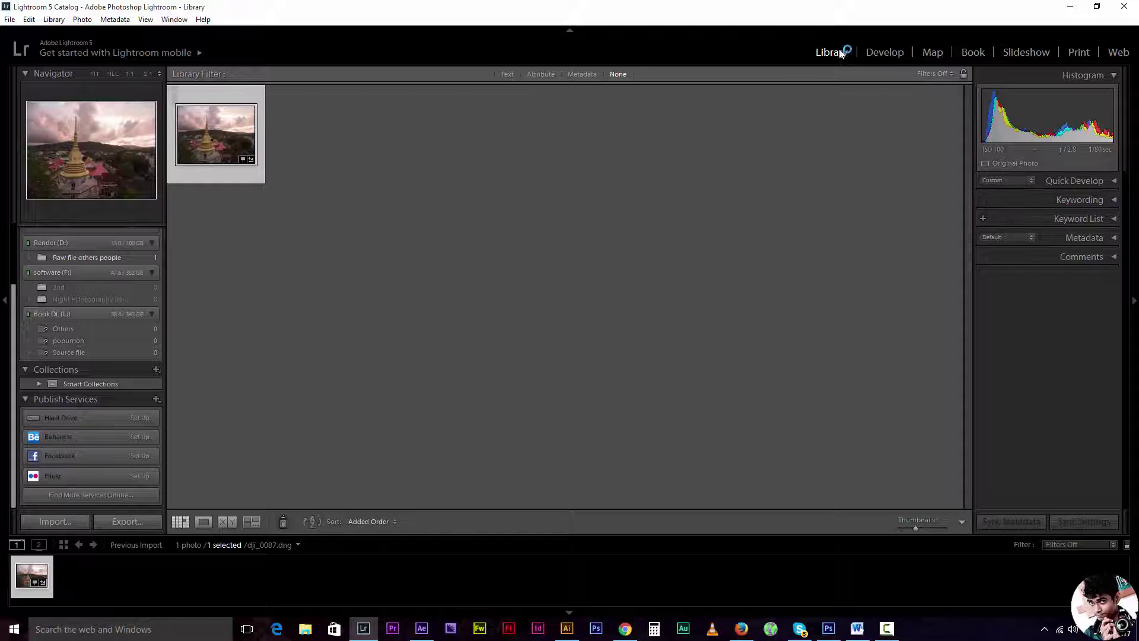
pyautogui.scroll(3, 70, 291)
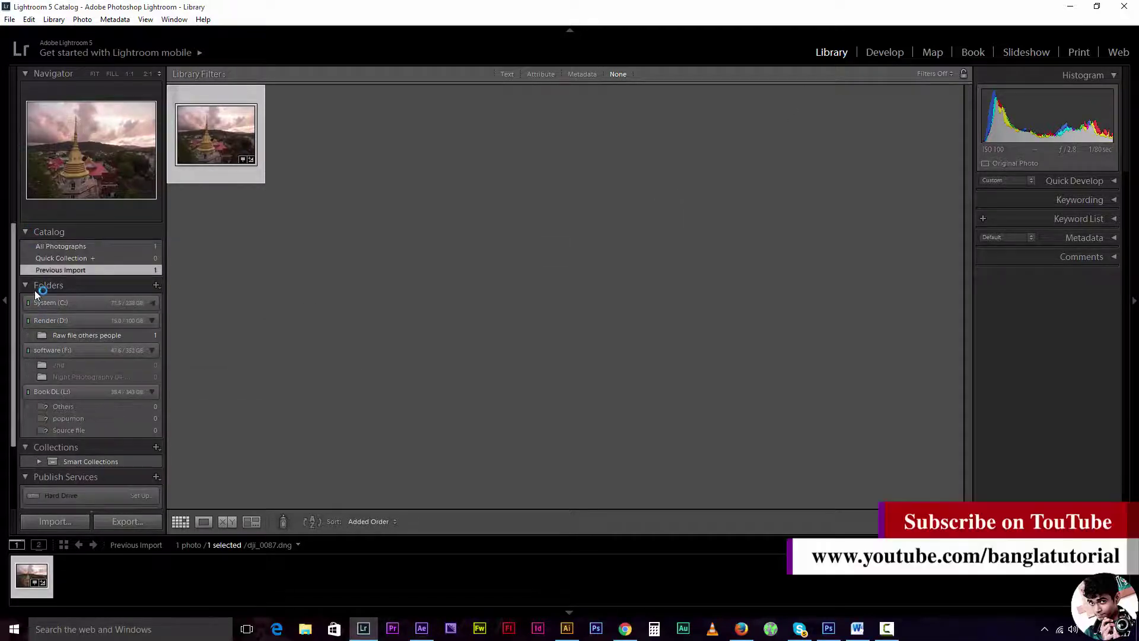
pyautogui.scroll(-3, 74, 416)
pyautogui.scroll(-1, 73, 416)
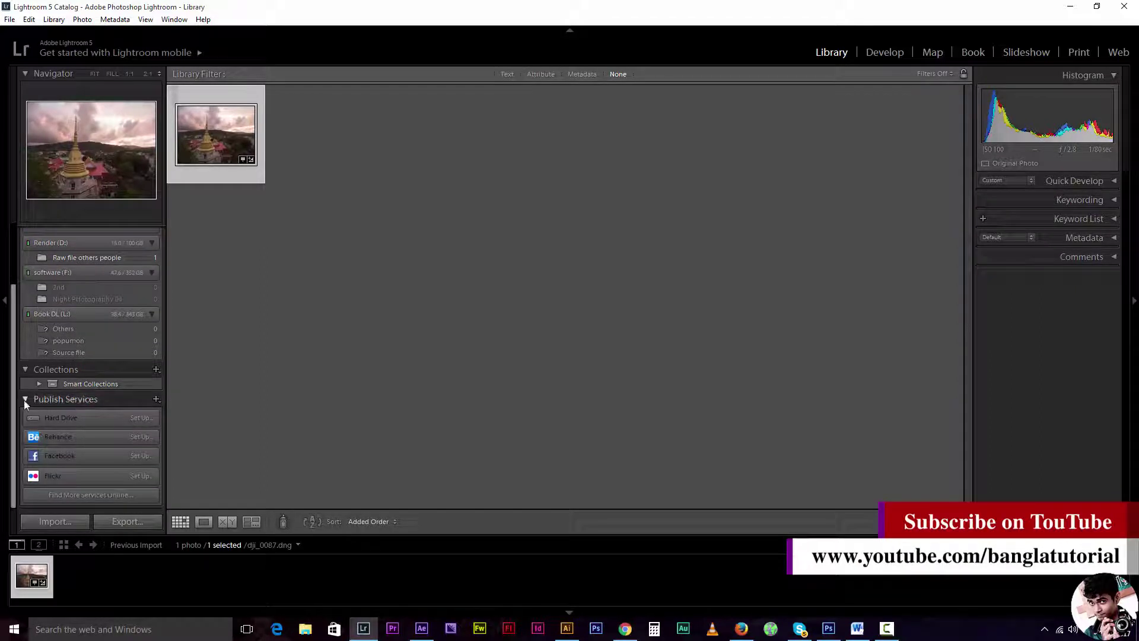
# Open the photo import window and collapse the Render (D:) drive in the source list
pyautogui.click(63, 523)
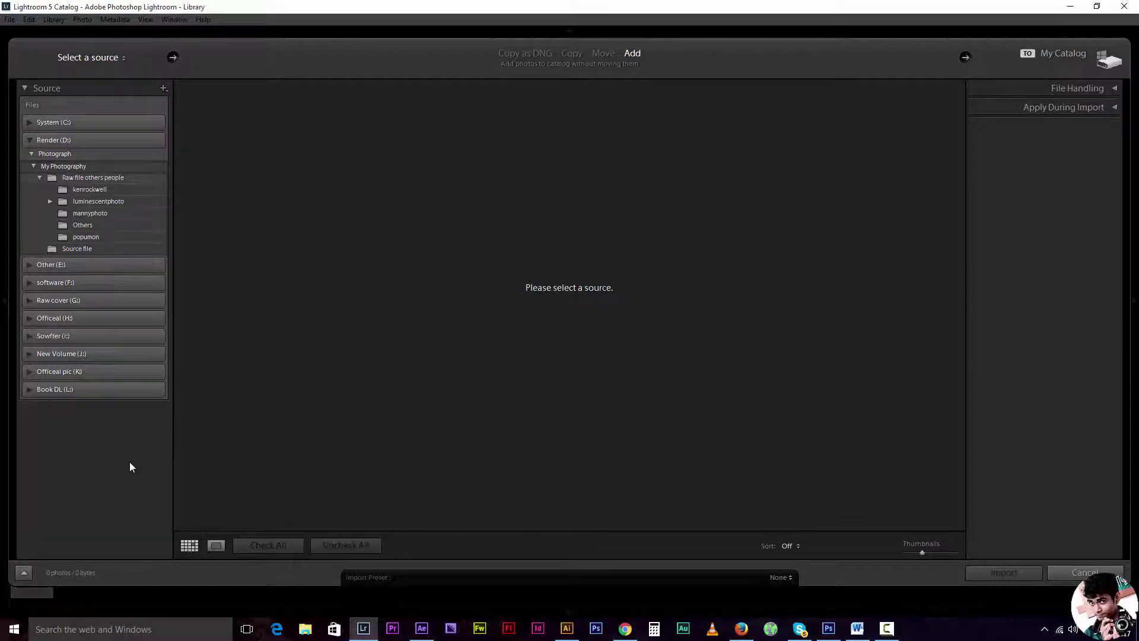
pyautogui.click(27, 141)
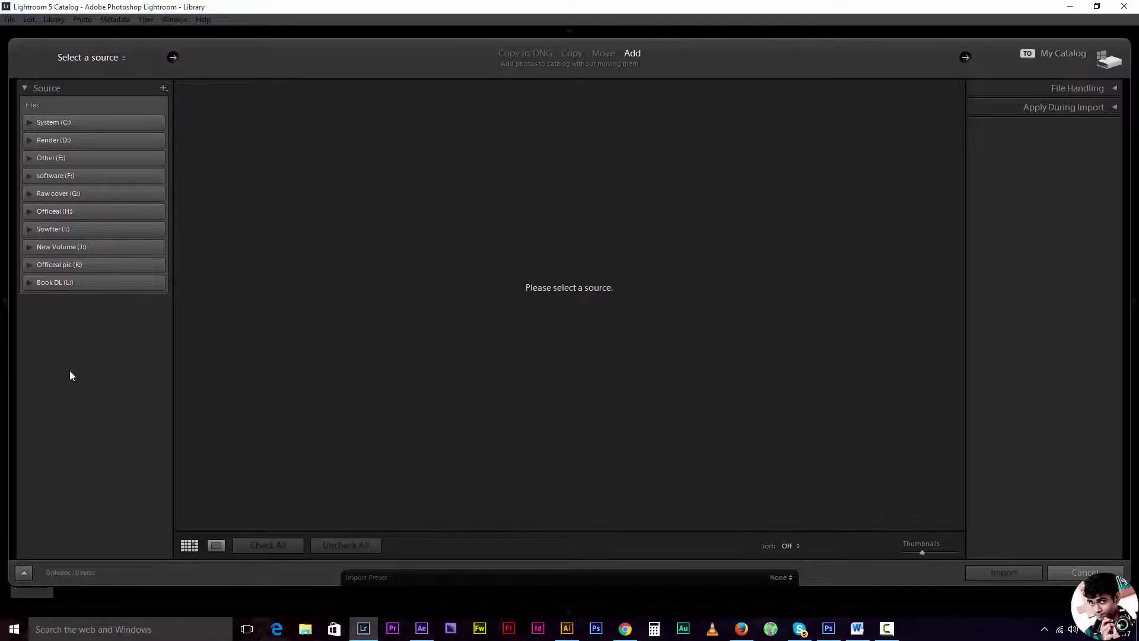
# Switch to File Explorer, refresh This PC, and open the Source file folder in Photograph\My Photography on the Render (D:) drive
pyautogui.press('super+e')
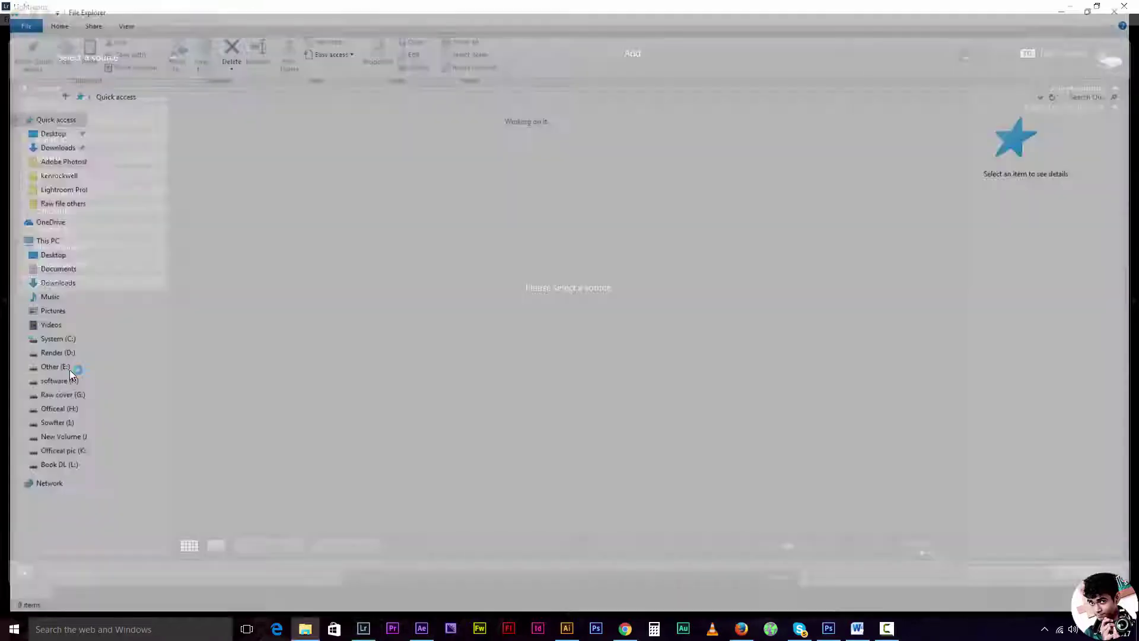
pyautogui.click(38, 239)
pyautogui.rightClick(377, 375)
pyautogui.click(416, 422)
pyautogui.rightClick(369, 388)
pyautogui.click(417, 438)
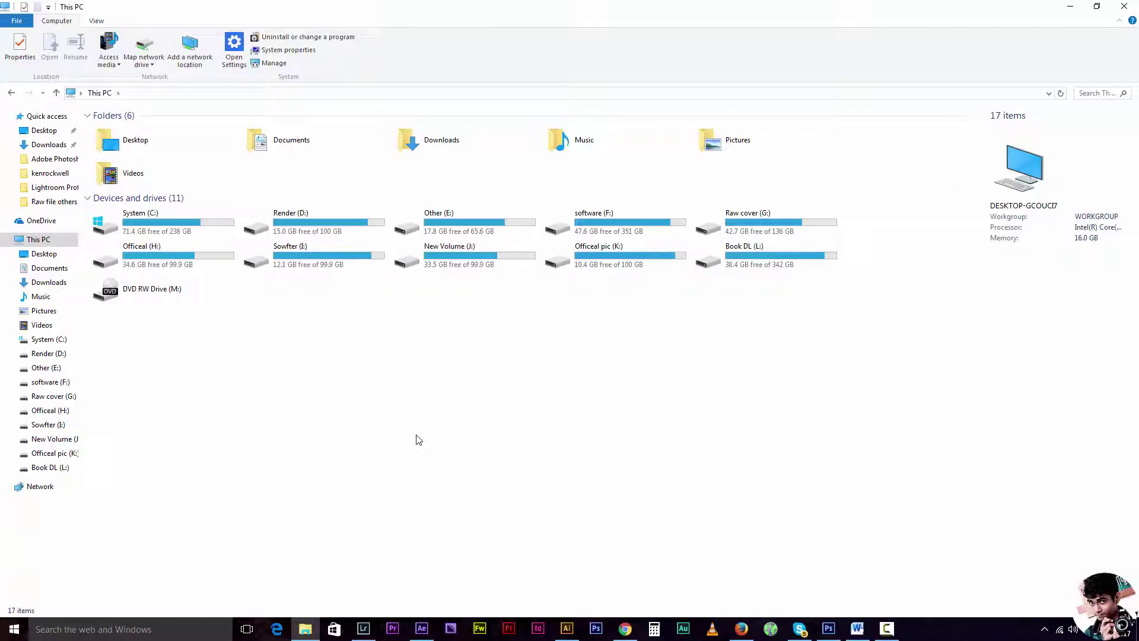
pyautogui.rightClick(324, 404)
pyautogui.click(359, 454)
pyautogui.rightClick(245, 350)
pyautogui.click(287, 400)
pyautogui.doubleClick(298, 224)
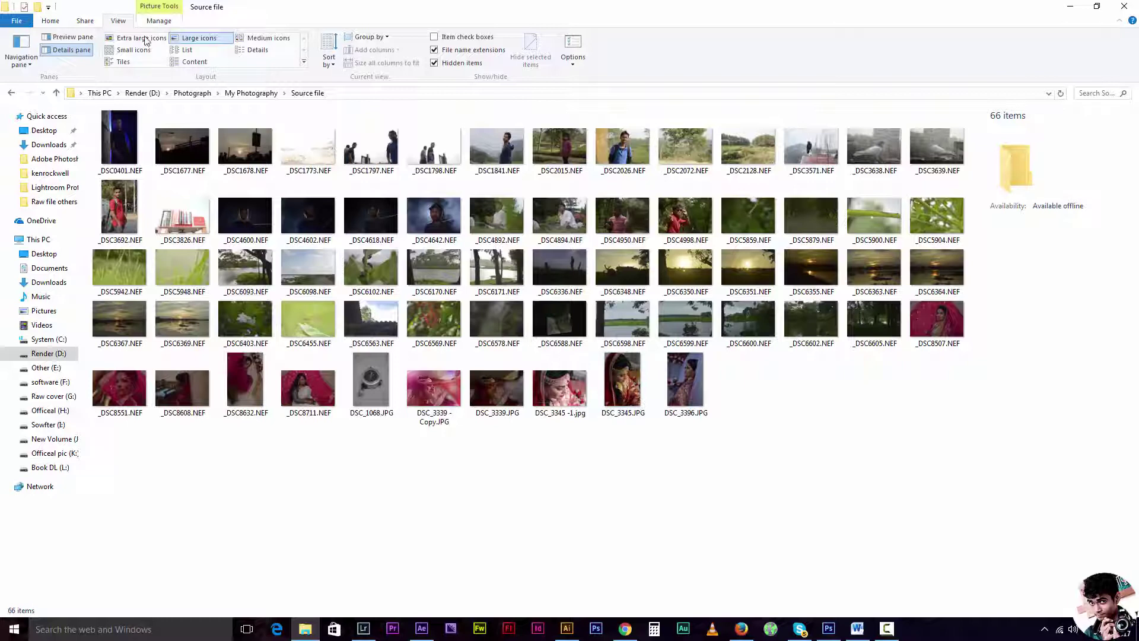
# Display the Source file photos as extra large icons, look through them, and minimize File Explorer to return to Lightroom
pyautogui.click(146, 39)
pyautogui.scroll(-10, 552, 353)
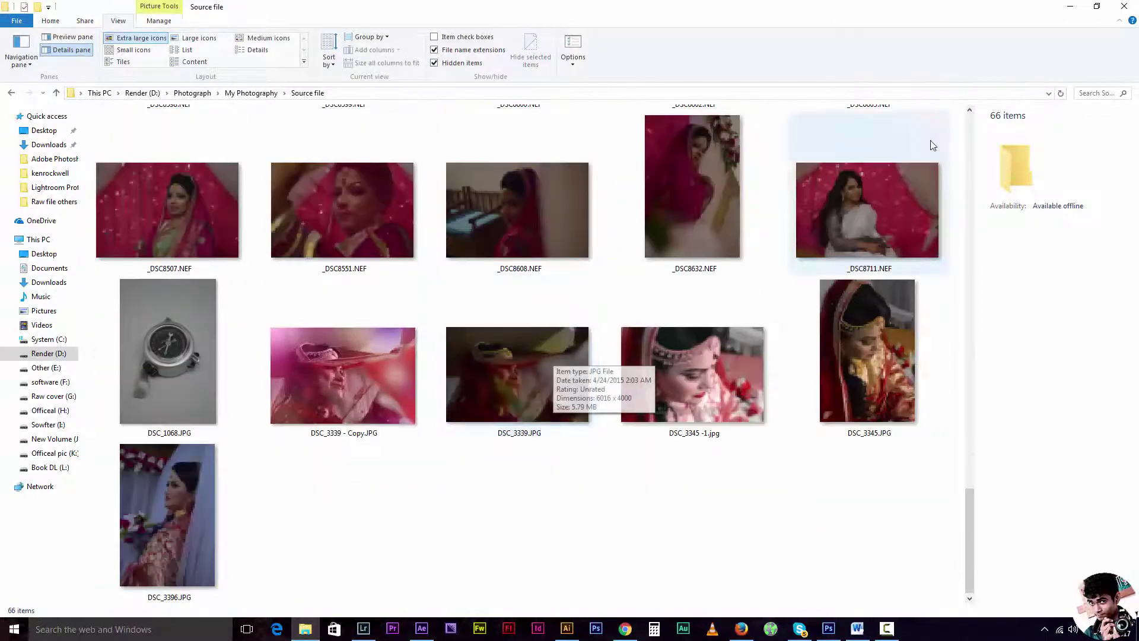
pyautogui.click(1069, 6)
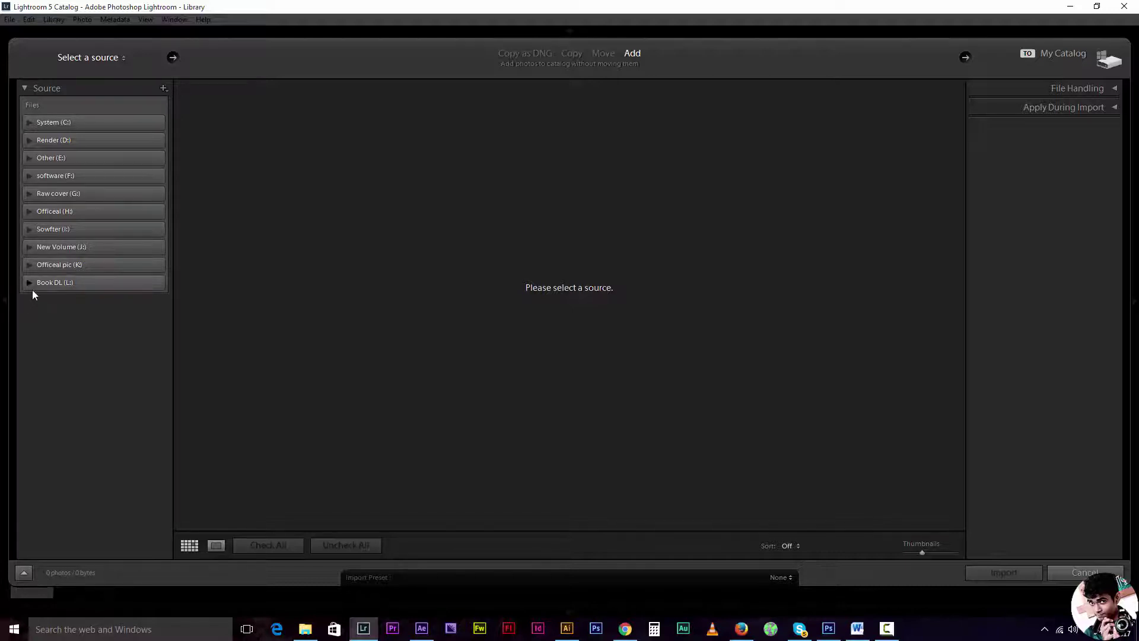
# Expand Render (D:) as import source and preview the photos in the Source file and Raw file others people folders, including the latter's subfolders
pyautogui.click(30, 141)
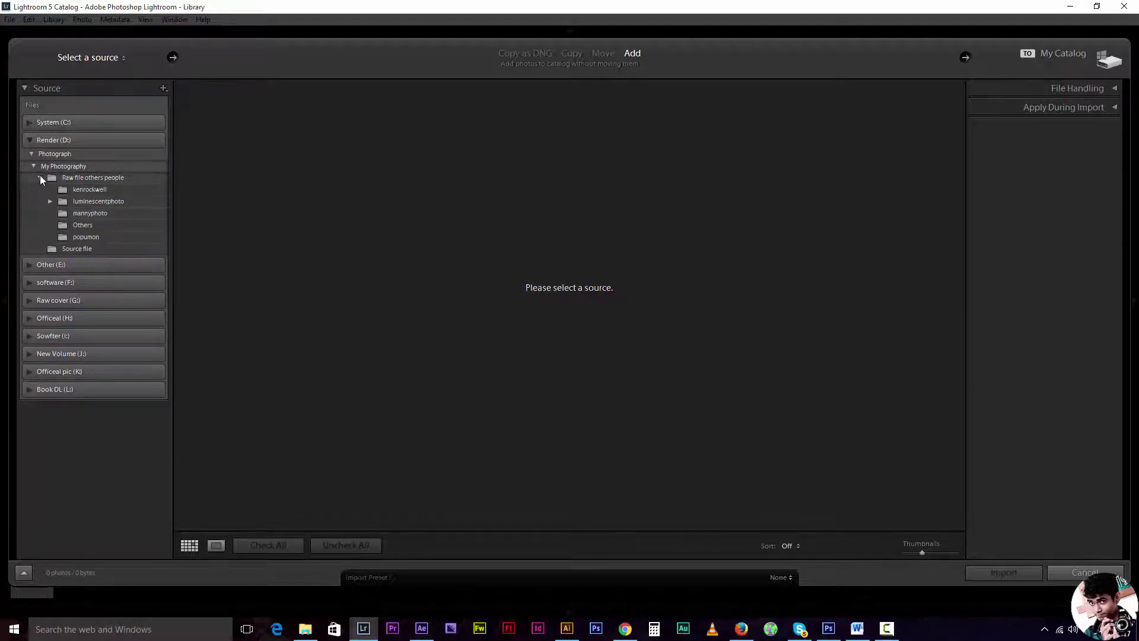
pyautogui.click(63, 249)
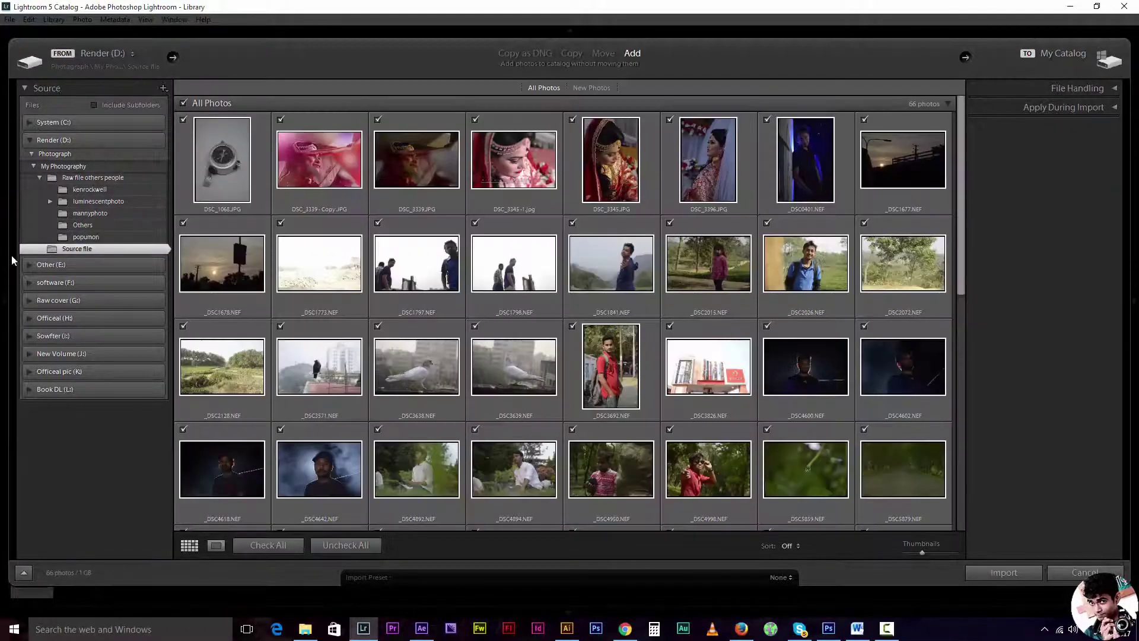
pyautogui.click(84, 235)
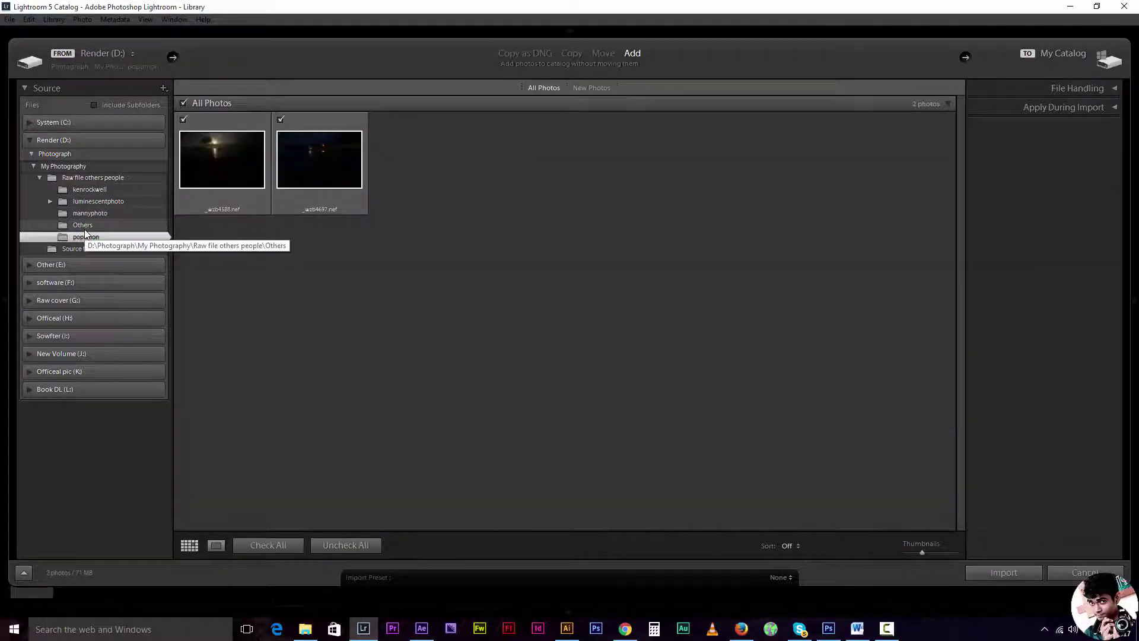
pyautogui.click(83, 226)
pyautogui.click(89, 216)
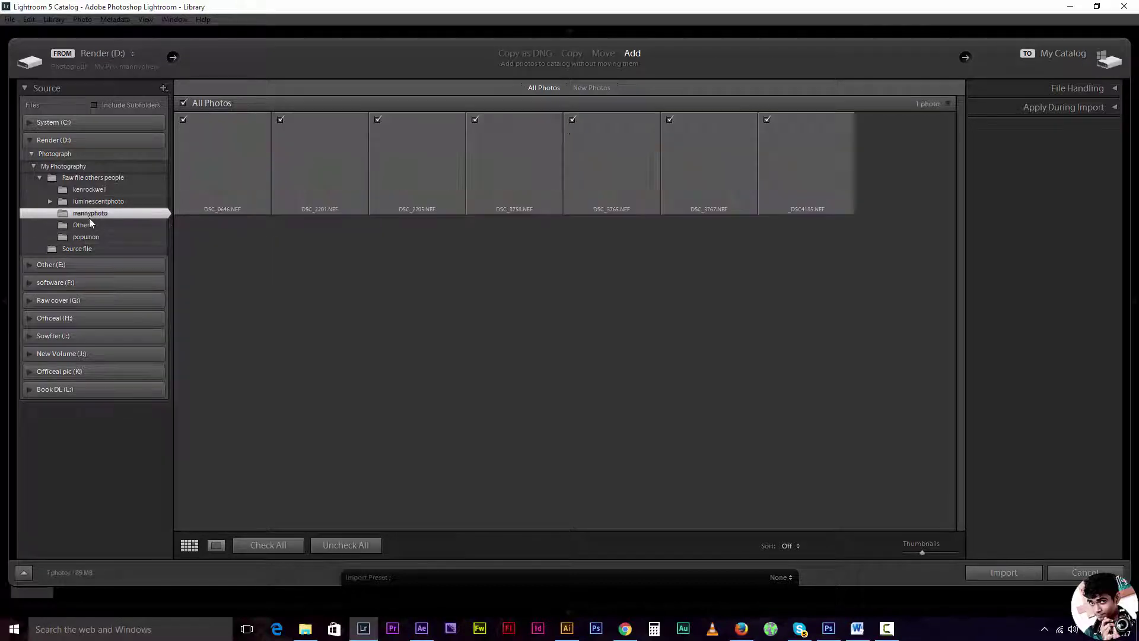
pyautogui.click(90, 225)
pyautogui.click(93, 202)
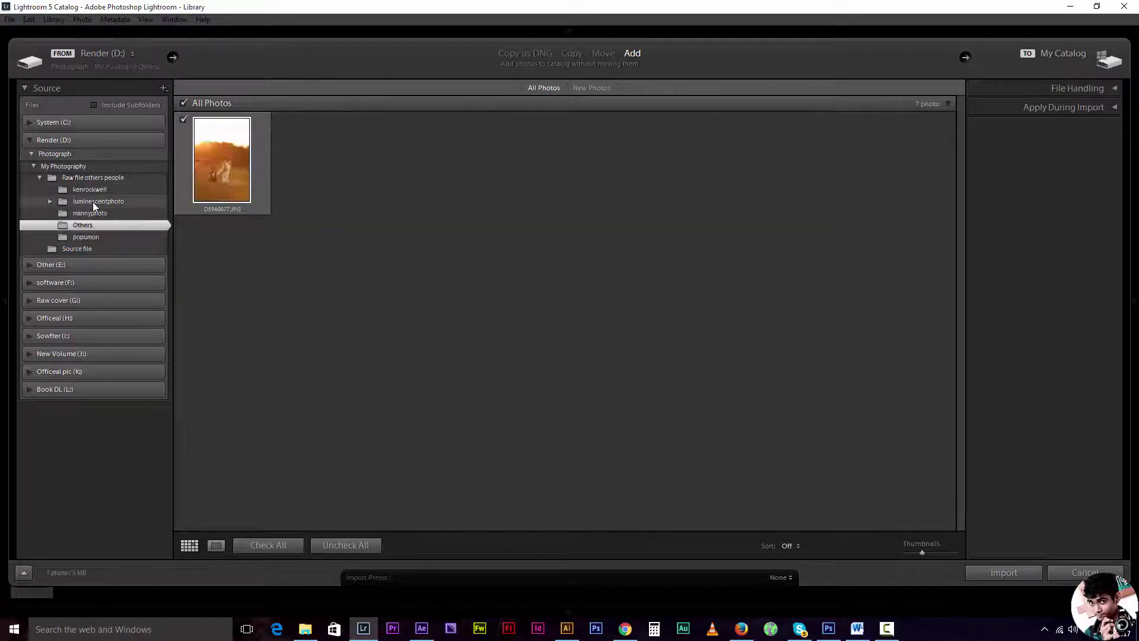
pyautogui.click(89, 190)
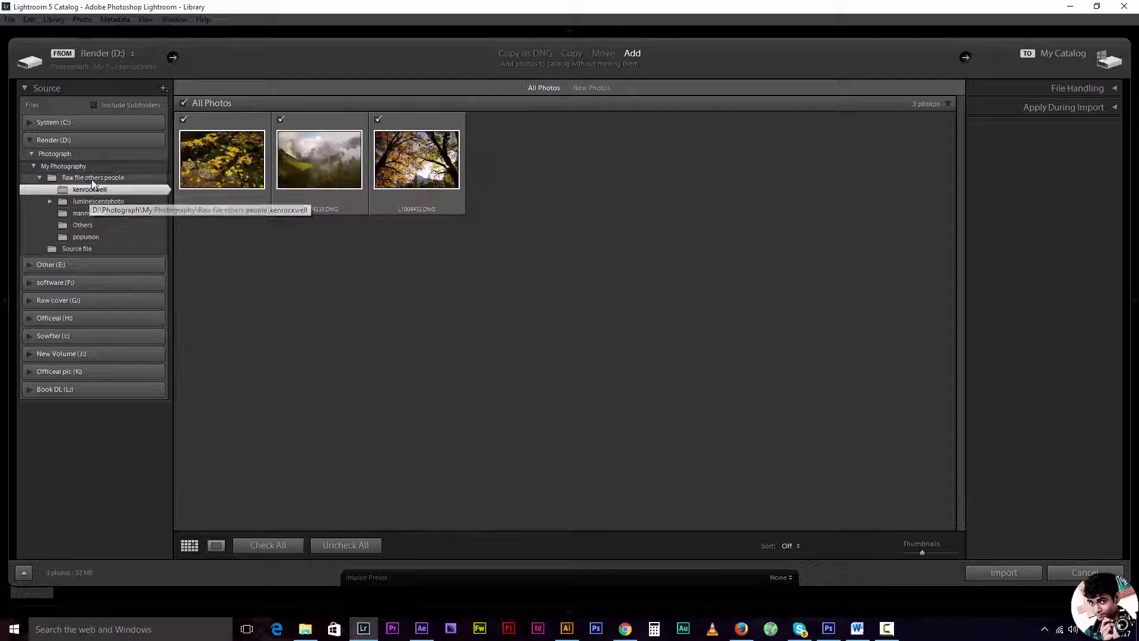
pyautogui.click(90, 179)
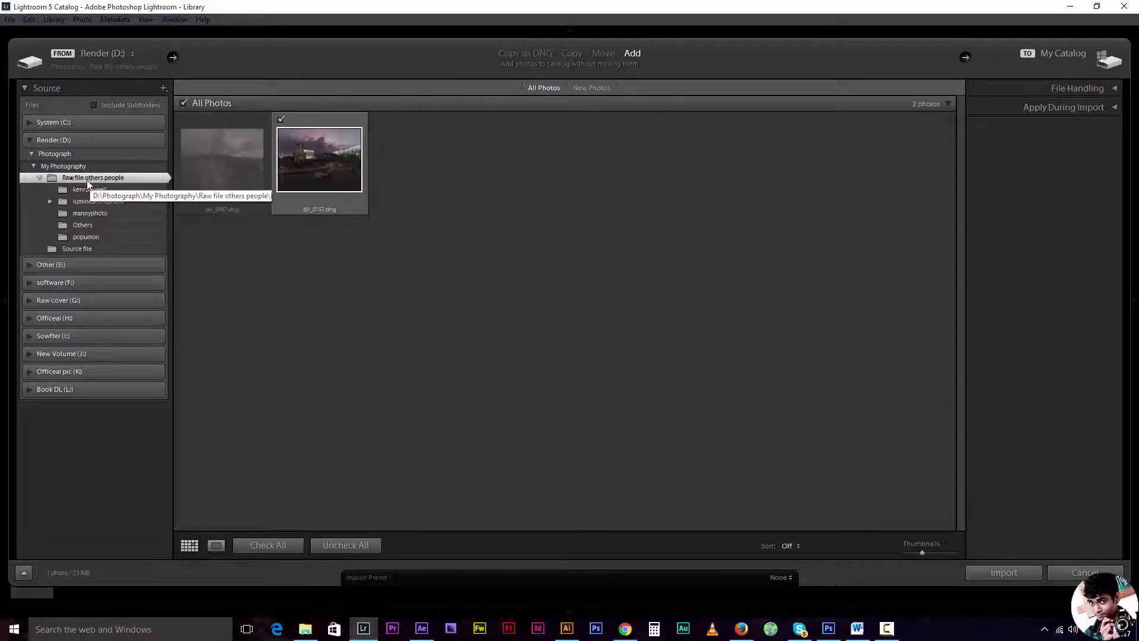
# Reveal the full contents of the Photograph folder, expand Raw file others people, and choose Source file as the import source
pyautogui.click(33, 166)
pyautogui.click(32, 165)
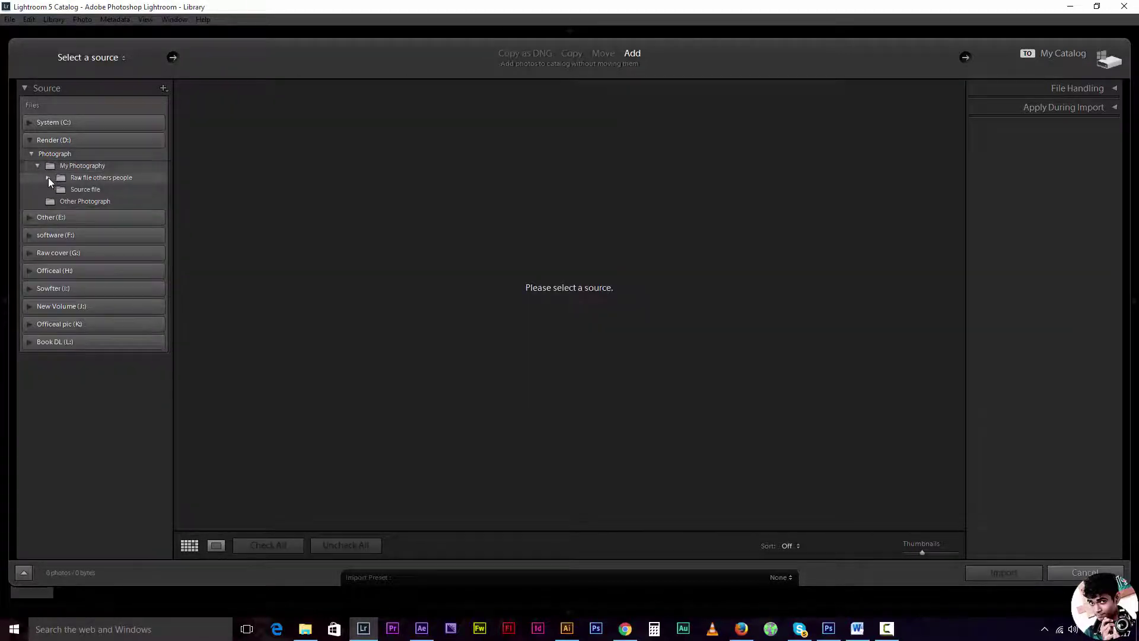
pyautogui.click(47, 177)
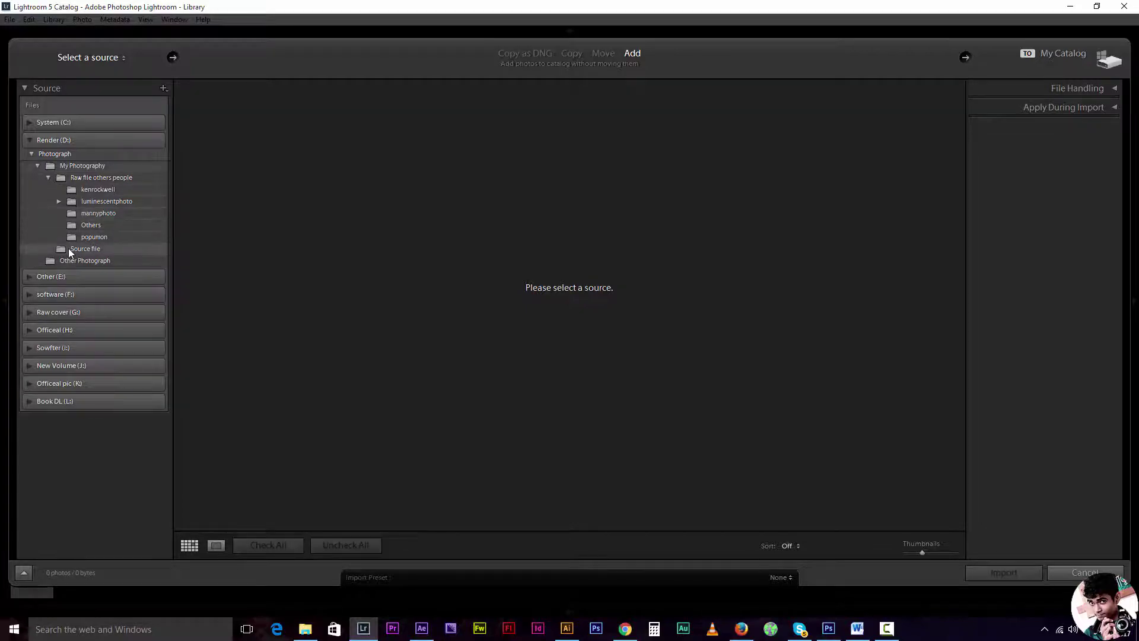
pyautogui.click(83, 248)
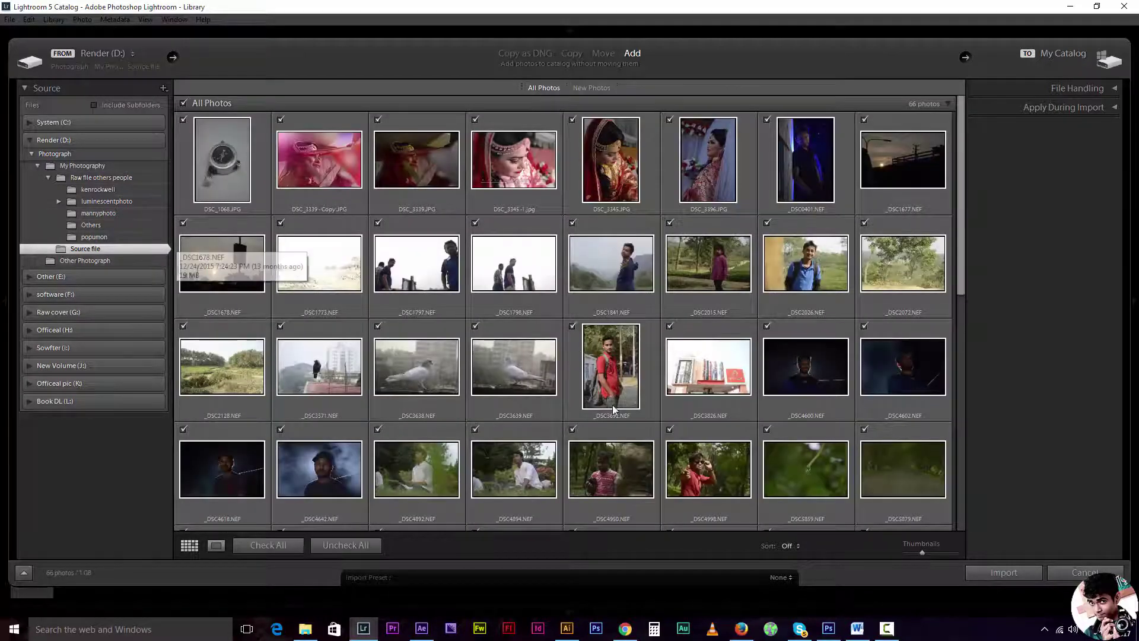
# Look through all photos in the Source file folder and exclude every one of them from the import
pyautogui.scroll(-5, 391, 421)
pyautogui.scroll(-2, 399, 435)
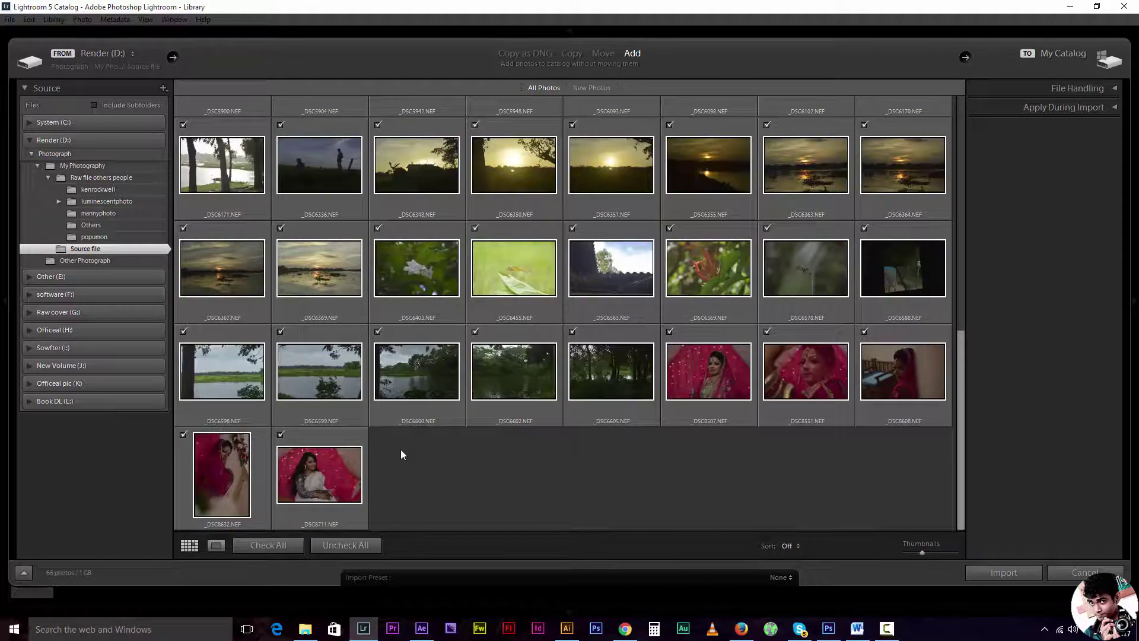
pyautogui.scroll(8, 401, 450)
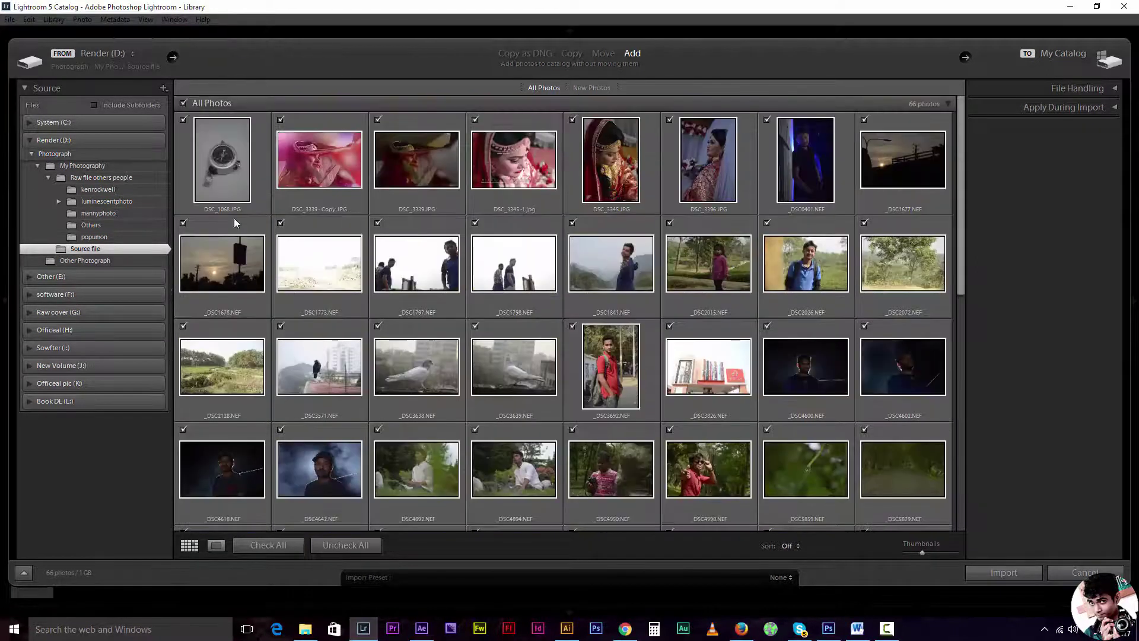
pyautogui.click(183, 104)
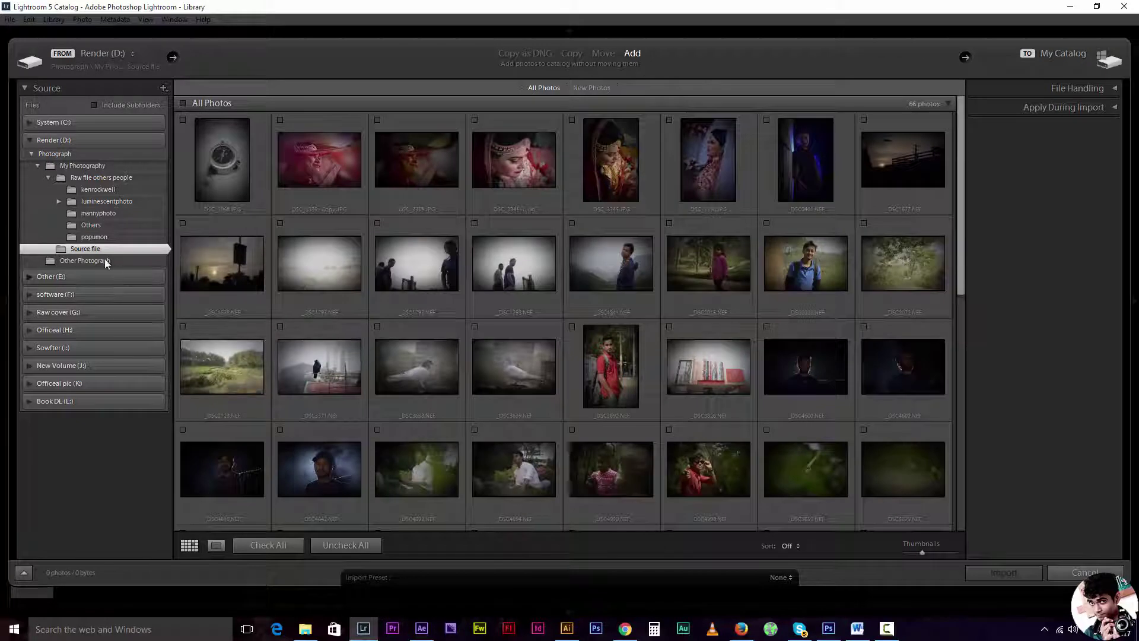
# Show all top-level folders of Render (D:) and expand the Sowfter (I:), New Volume (J:) and Officeal pic (K:) drives
pyautogui.click(32, 154)
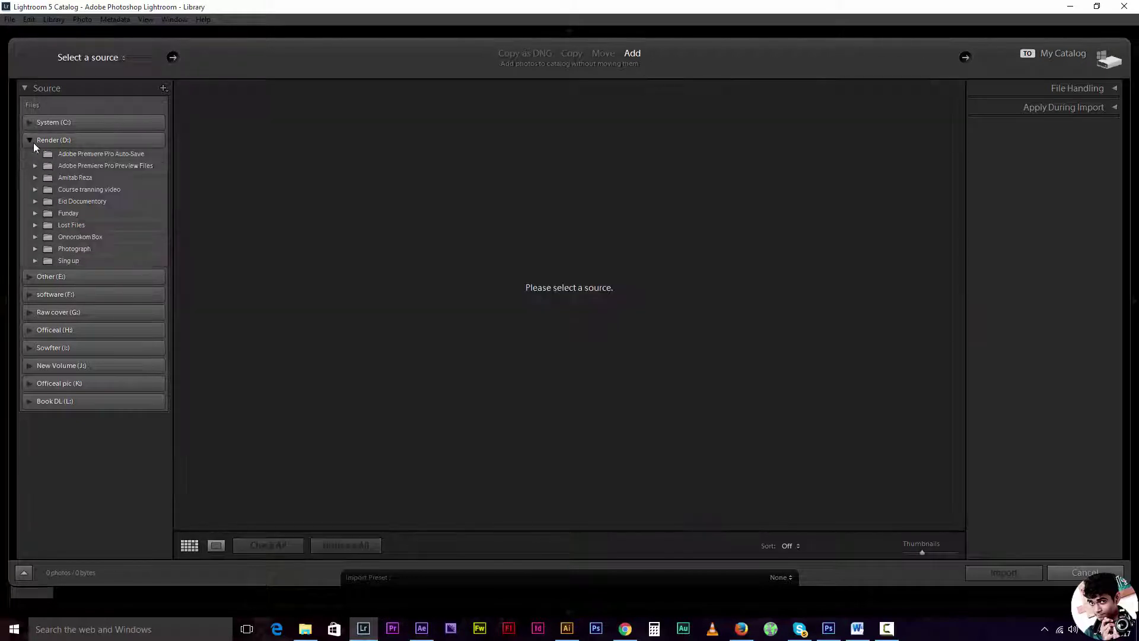
pyautogui.click(29, 348)
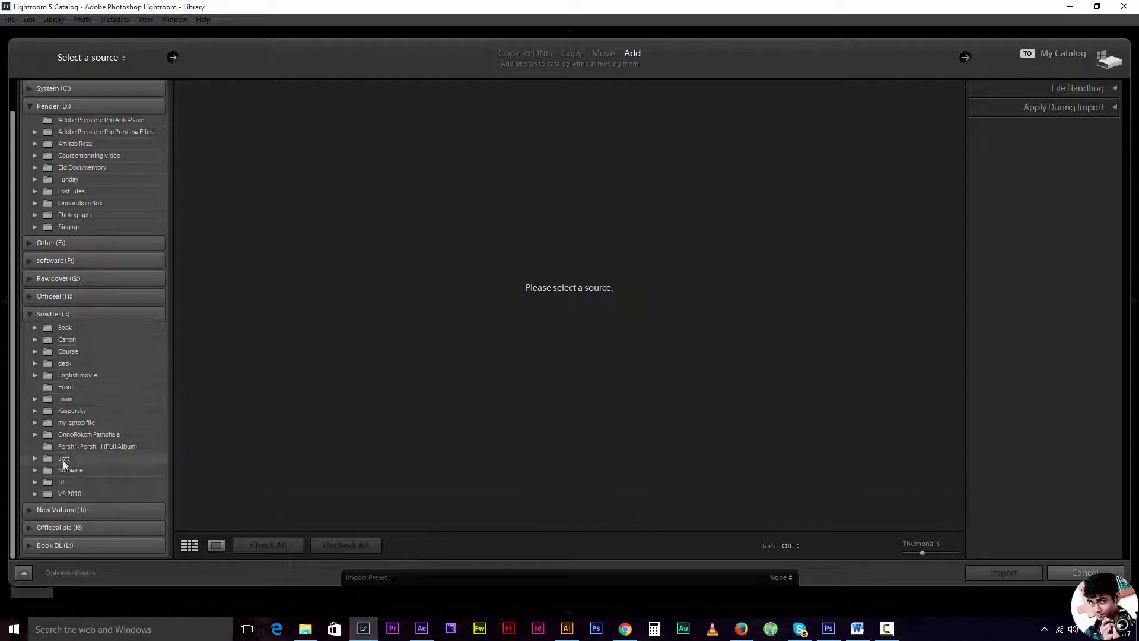
pyautogui.click(30, 510)
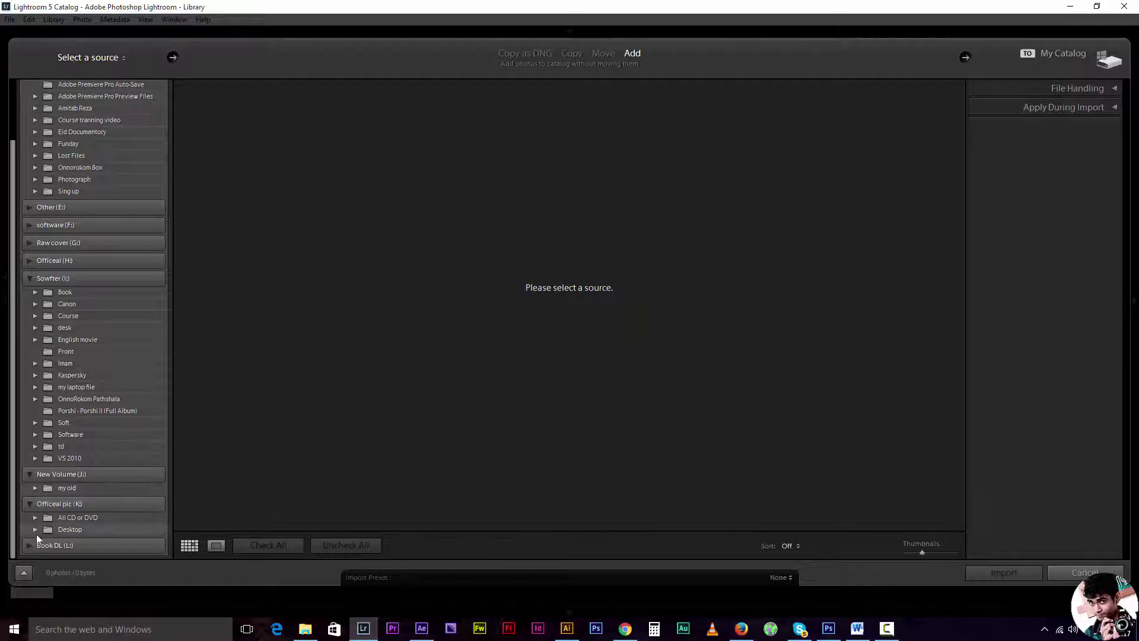
# Collapse Sowfter (I:) and expand software (F:) down to the all Raw Photography folder inside Photography
pyautogui.click(29, 278)
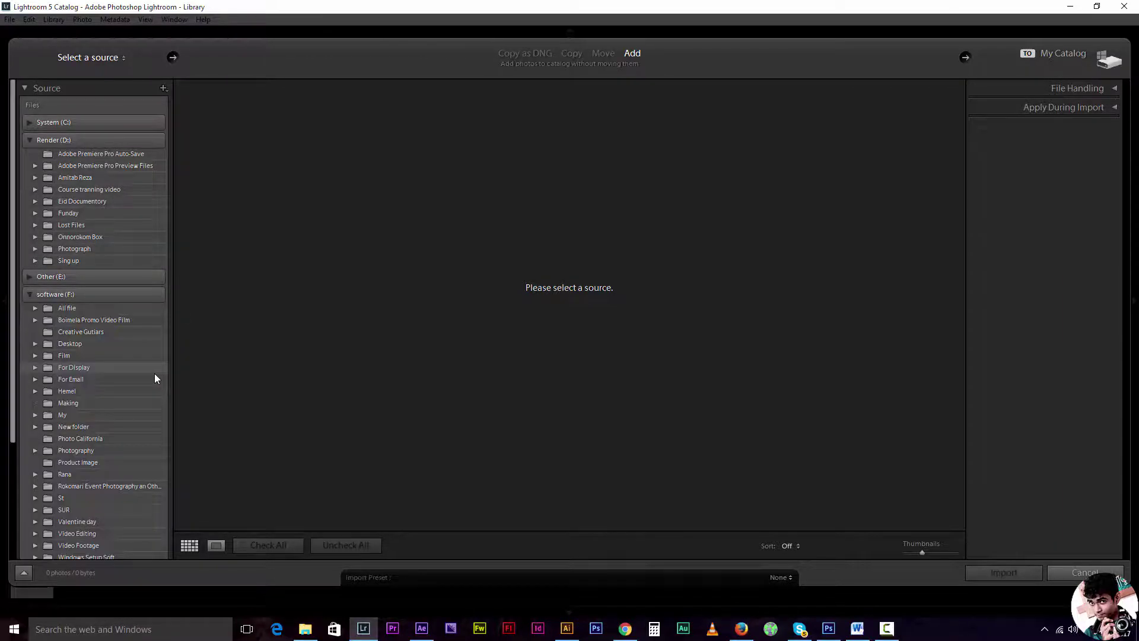
pyautogui.scroll(-1, 125, 430)
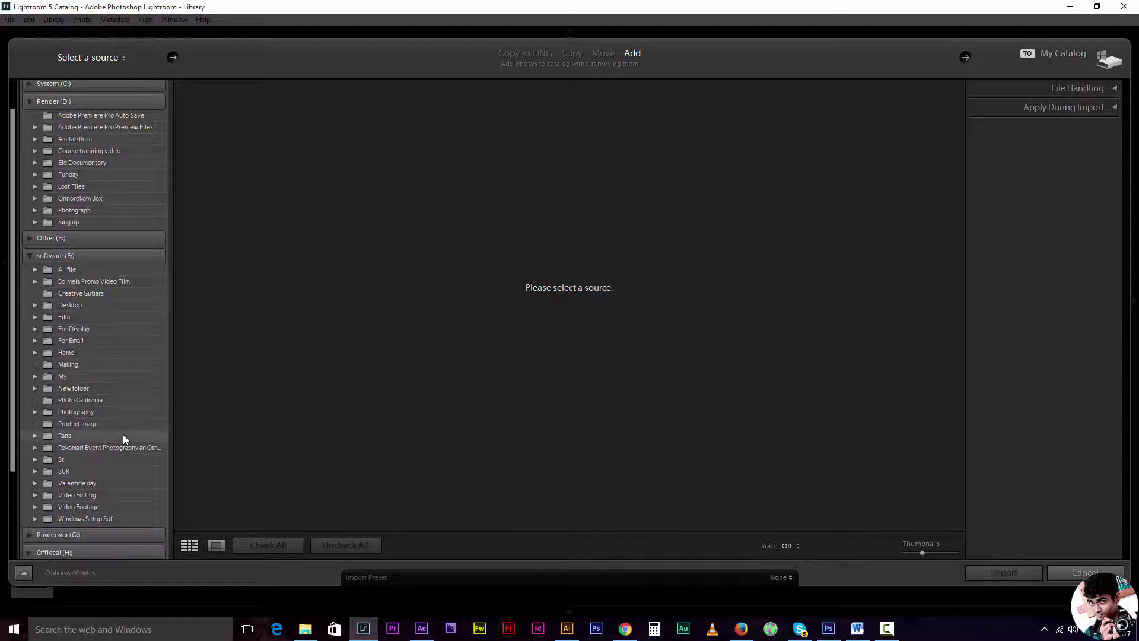
pyautogui.click(35, 412)
pyautogui.scroll(-5, 52, 465)
pyautogui.scroll(4, 53, 465)
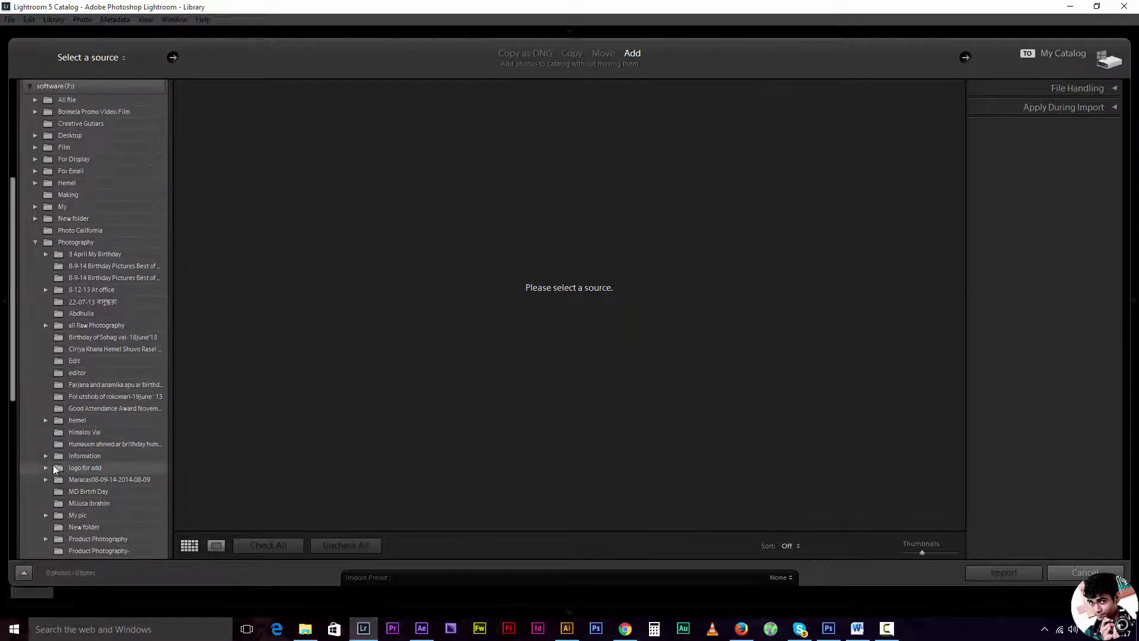
pyautogui.click(46, 325)
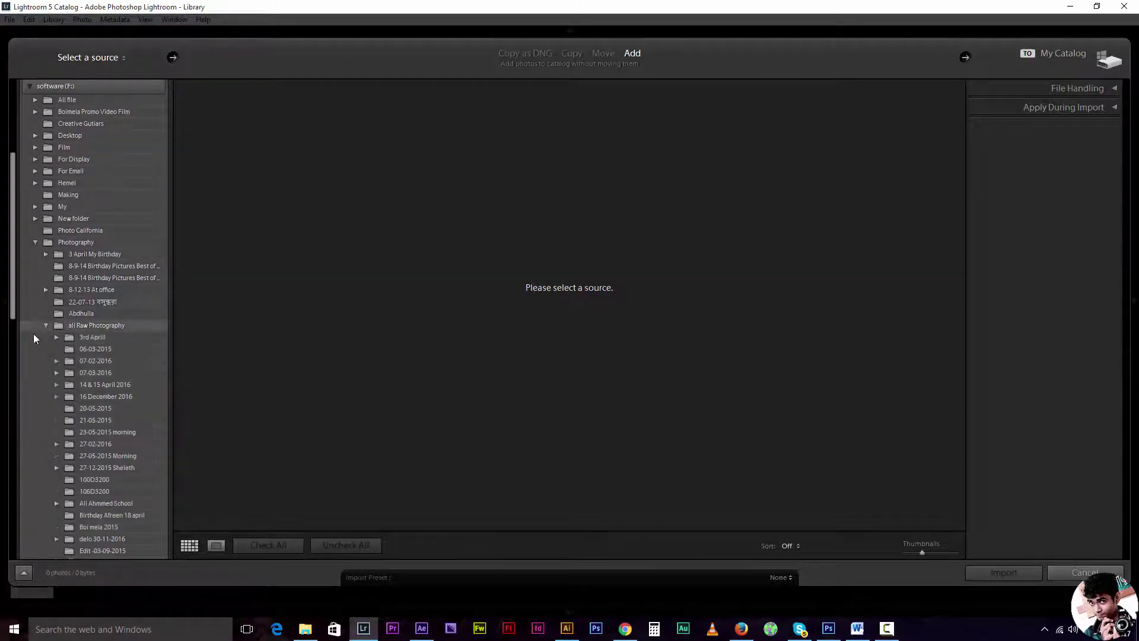
# Preview the photos in the all Raw Photography subfolders one by one, from 06-03-2015 through 16 December 2016
pyautogui.scroll(-3, 35, 382)
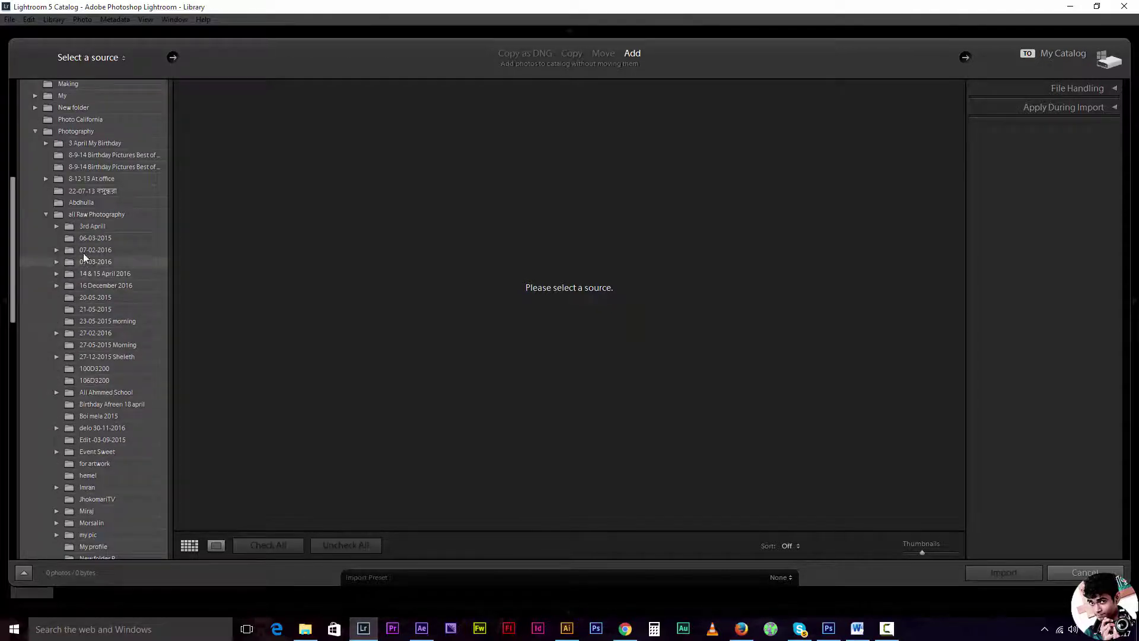
pyautogui.click(100, 228)
pyautogui.click(101, 235)
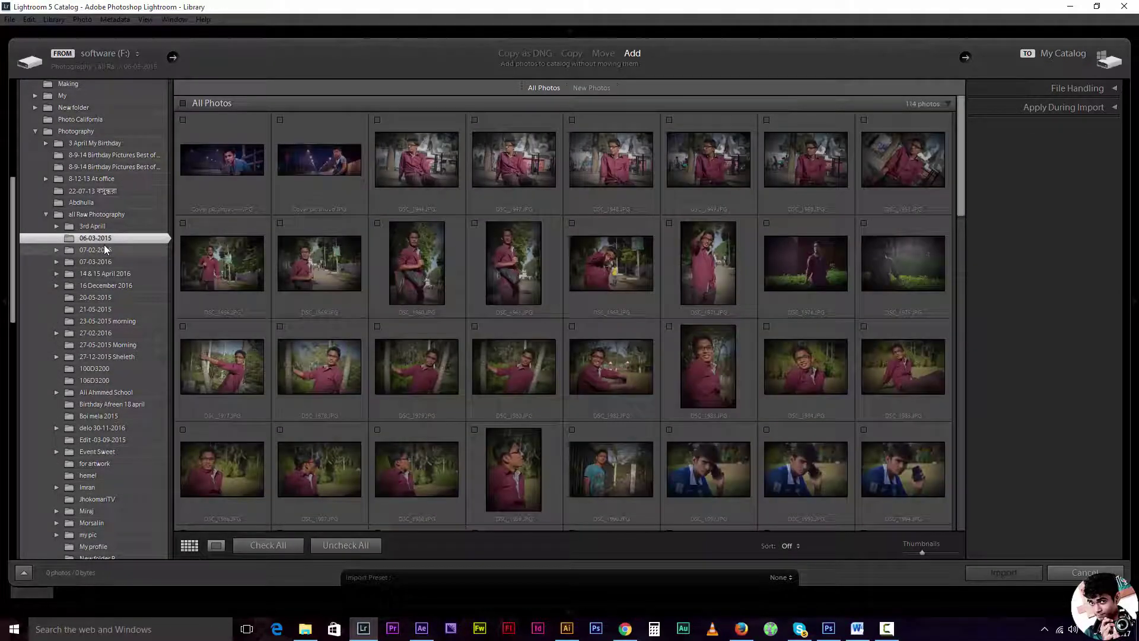
pyautogui.click(105, 248)
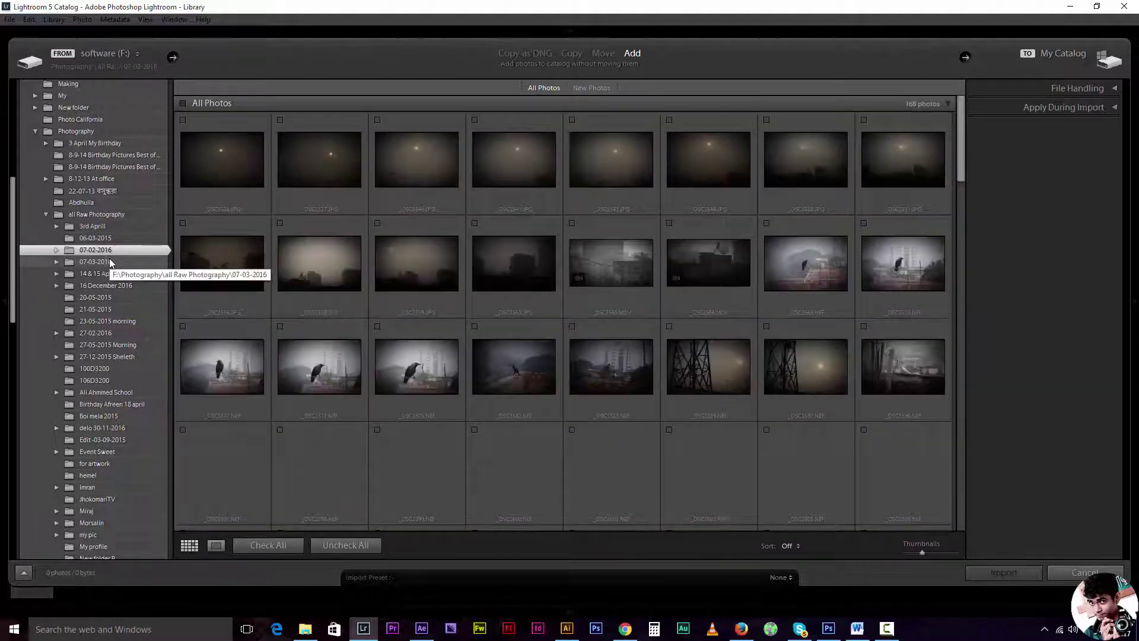
pyautogui.click(110, 260)
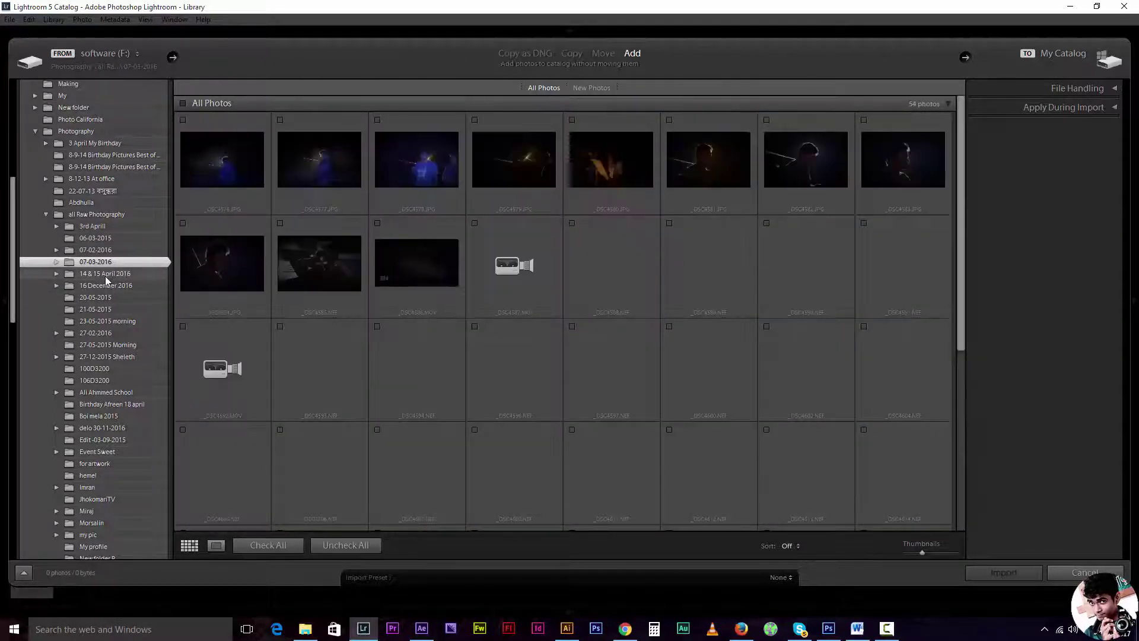
pyautogui.click(105, 274)
pyautogui.click(111, 284)
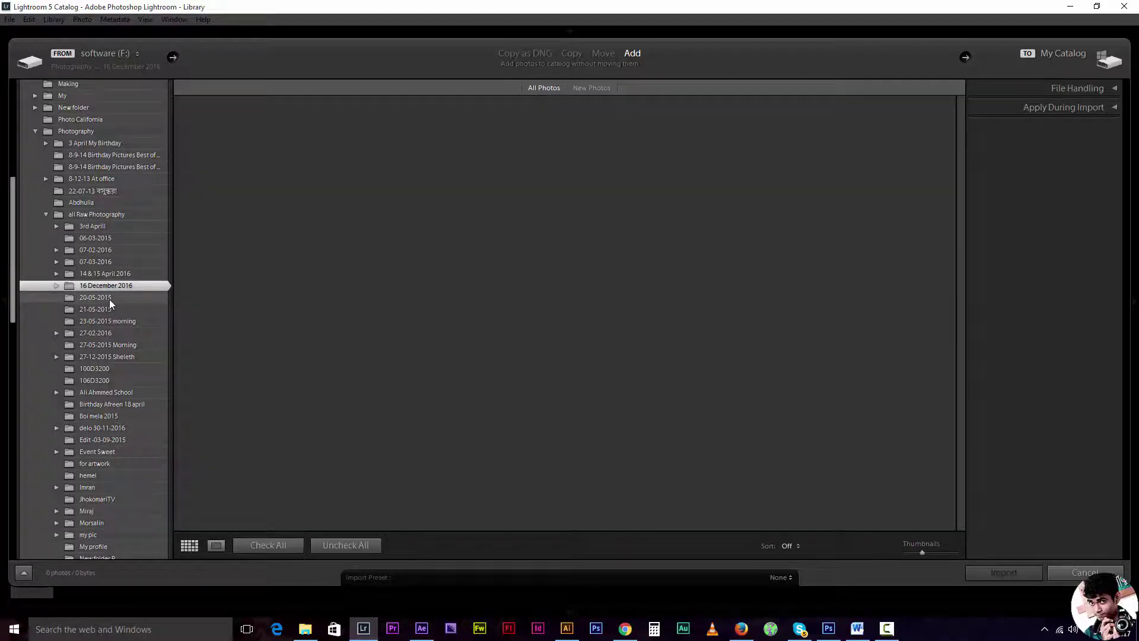
# Preview the photos in the 20-05-2015 folder and return to those in the 16 December 2016 folder
pyautogui.click(109, 299)
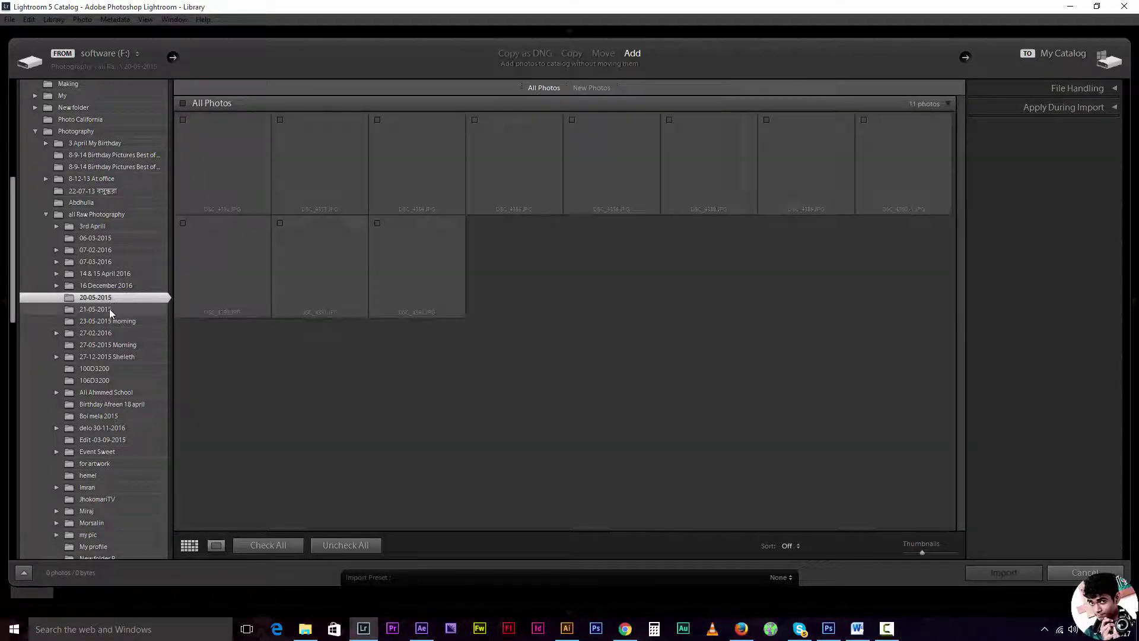
pyautogui.click(95, 287)
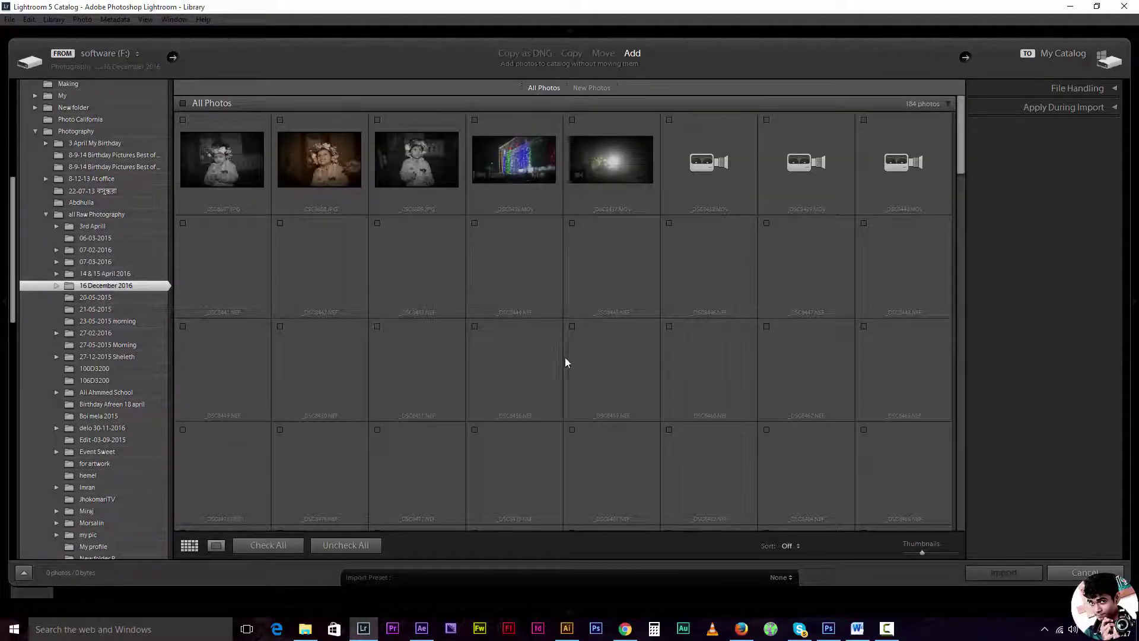
pyautogui.scroll(-5, 579, 385)
pyautogui.scroll(5, 579, 386)
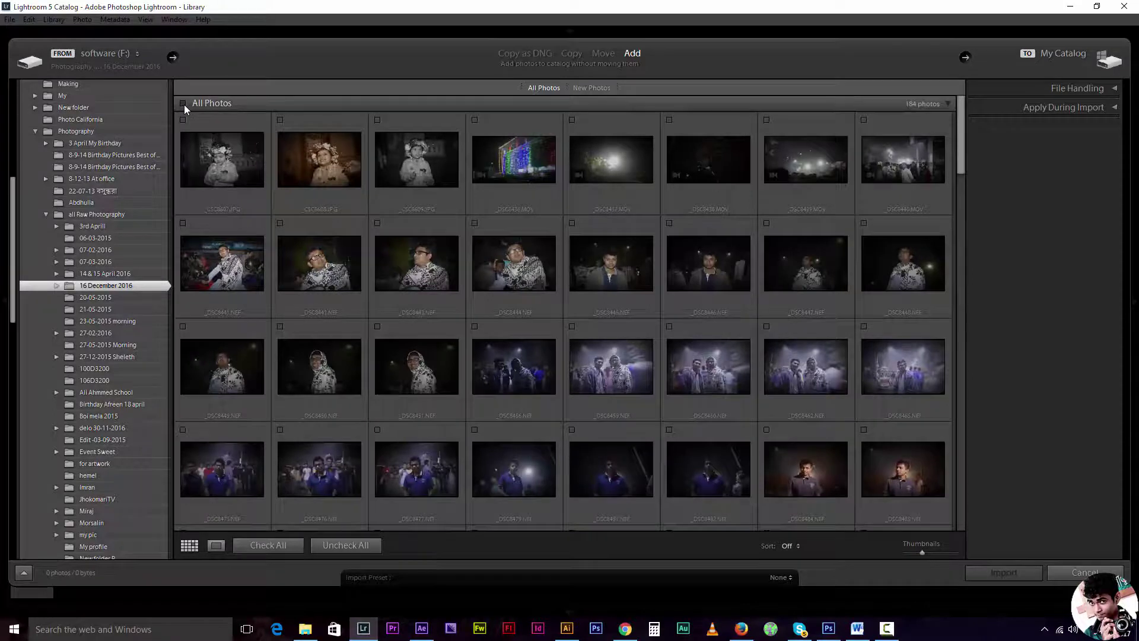
# Include the two similar standing portraits, _DSC8487.NEF and _DSC8488.NEF, from the 16 December 2016 folder in the import
pyautogui.scroll(-10, 463, 373)
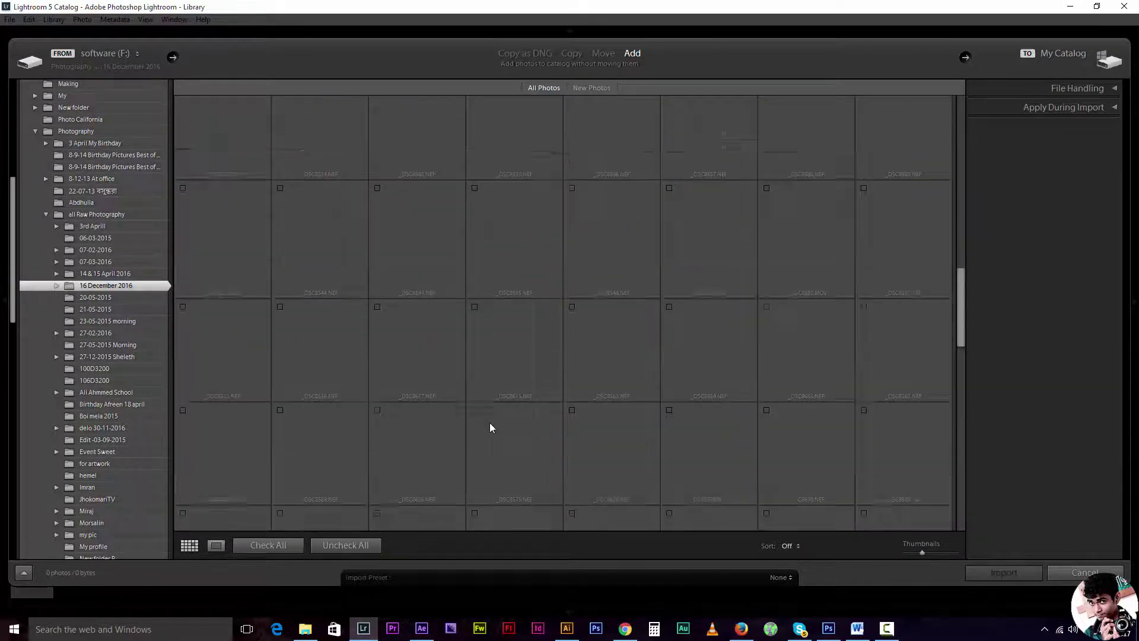
pyautogui.scroll(5, 489, 423)
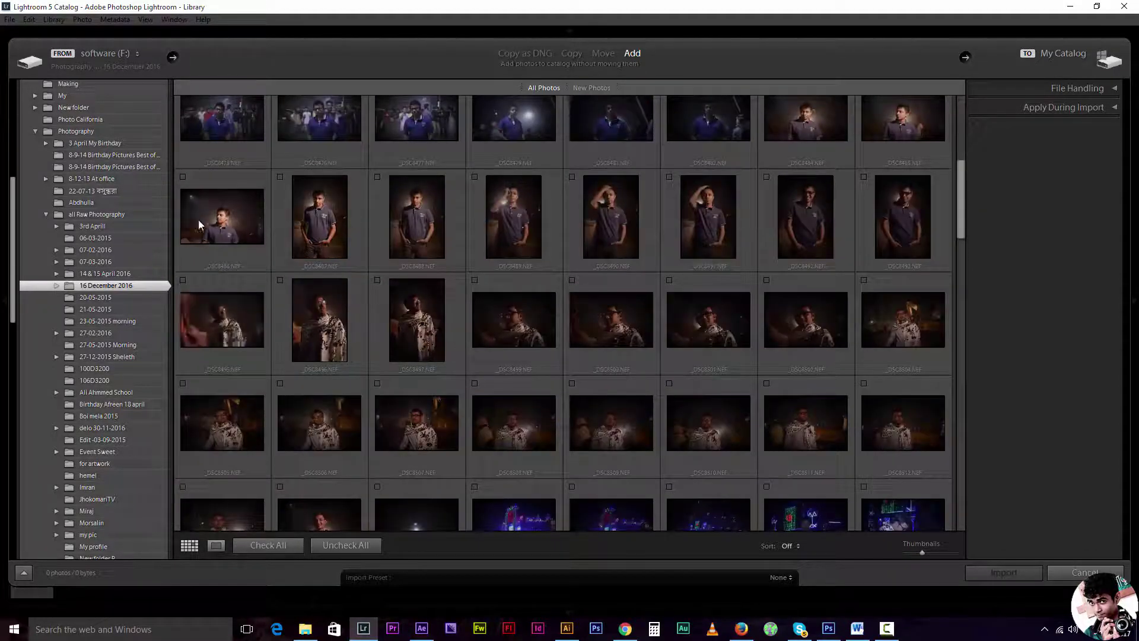
pyautogui.click(280, 177)
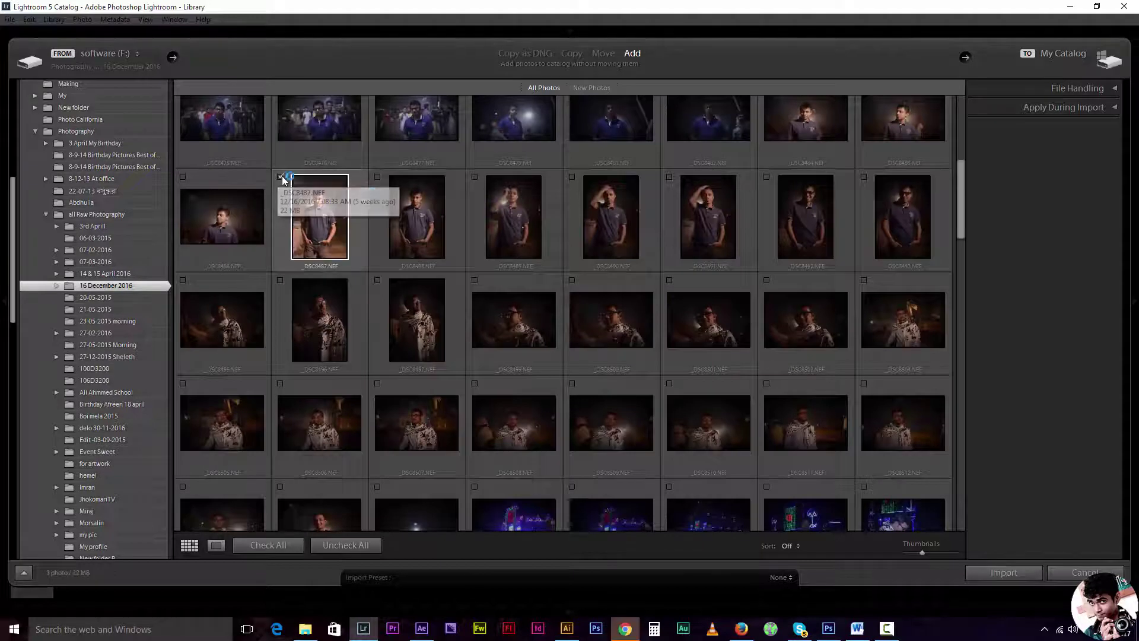
pyautogui.click(378, 177)
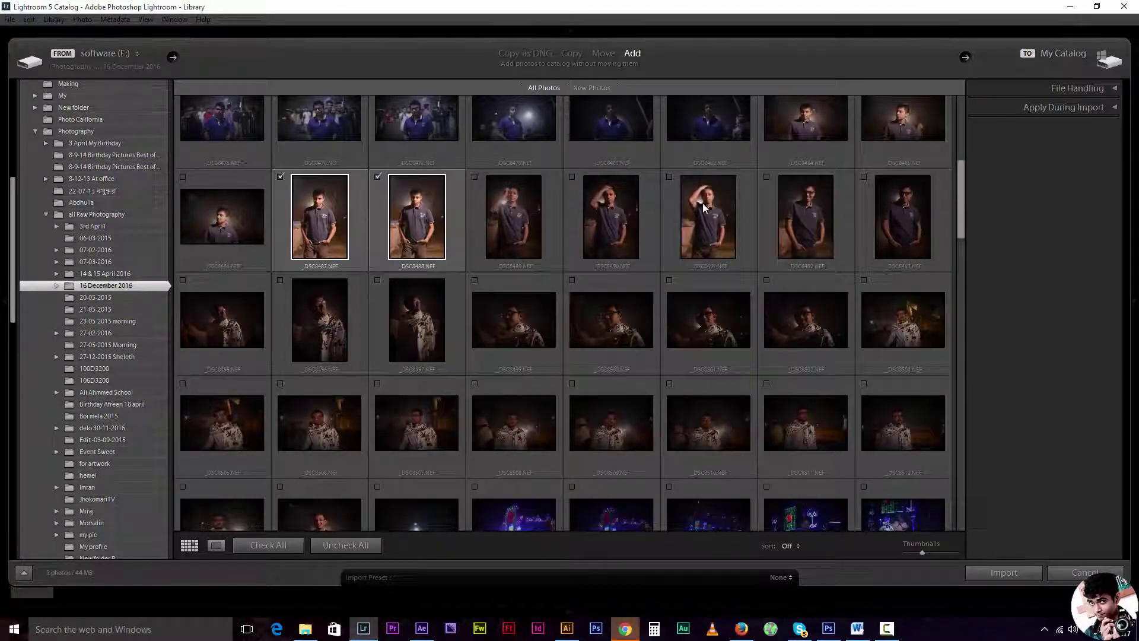
# Include the first seven night shots of the row starting at _DSC8646.NEF in the import
pyautogui.scroll(-10, 533, 354)
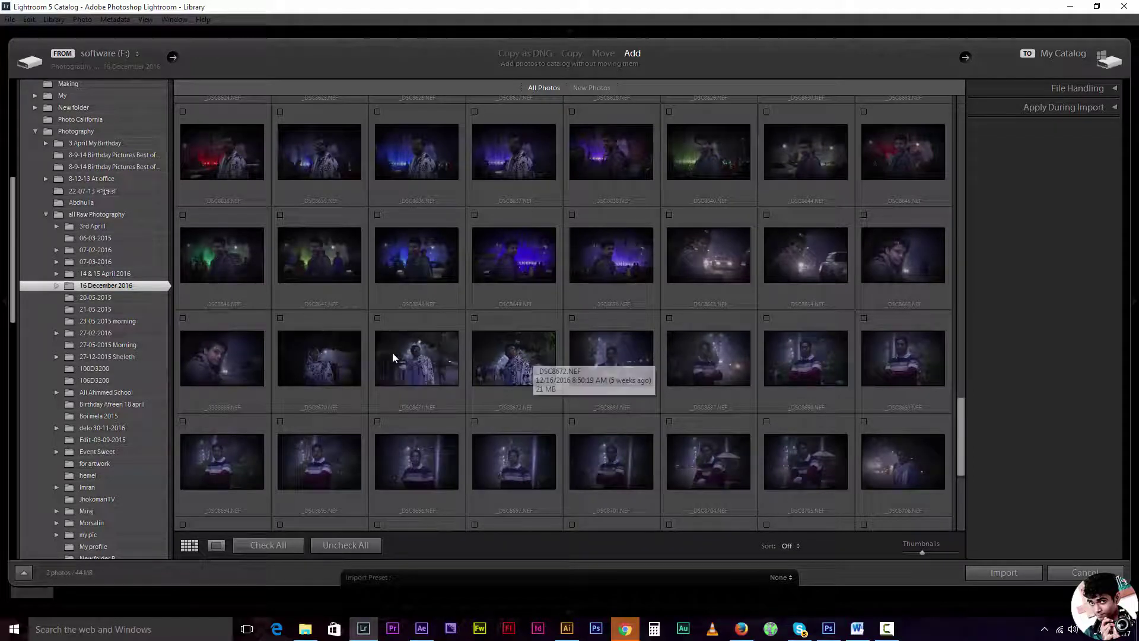
pyautogui.scroll(3, 397, 352)
pyautogui.click(184, 393)
pyautogui.click(296, 395)
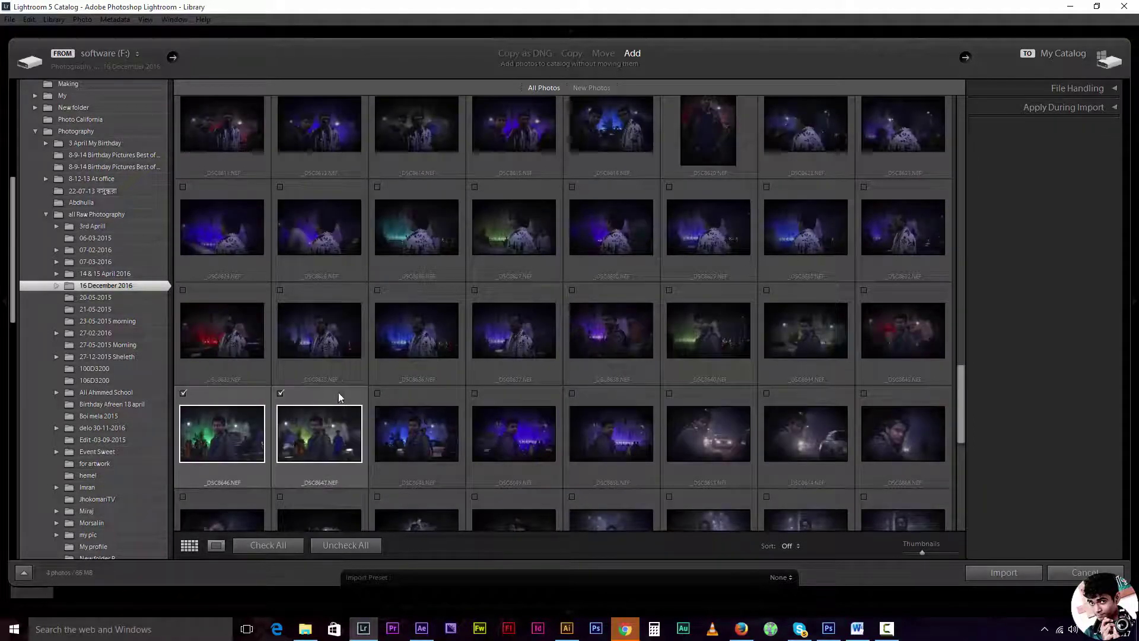
pyautogui.click(376, 397)
pyautogui.click(475, 393)
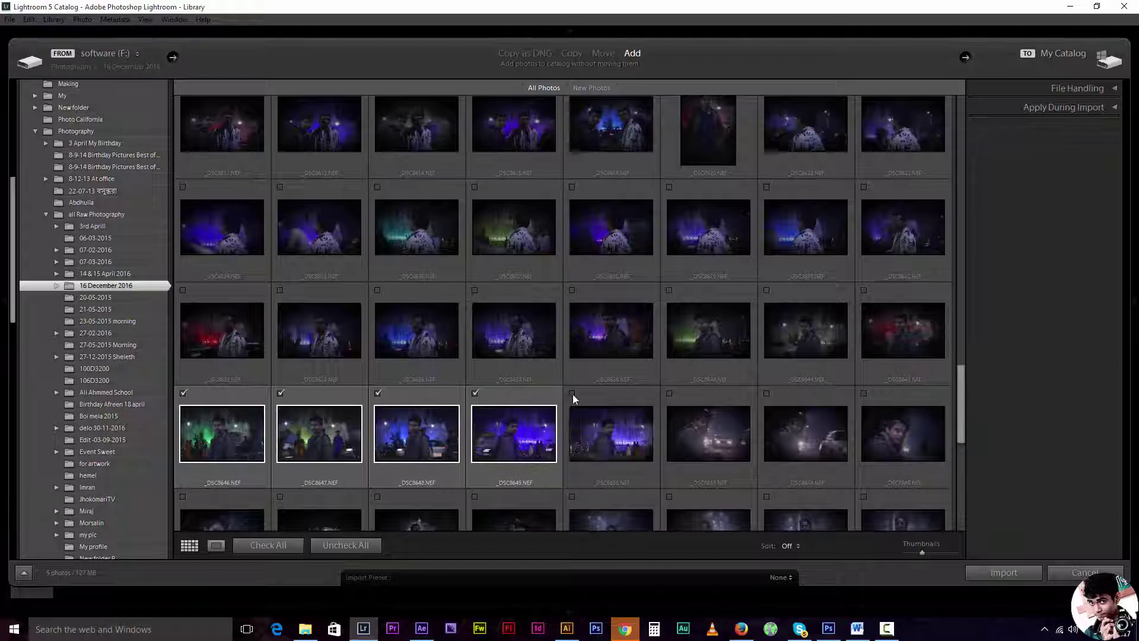
pyautogui.click(572, 394)
pyautogui.click(670, 393)
pyautogui.click(766, 394)
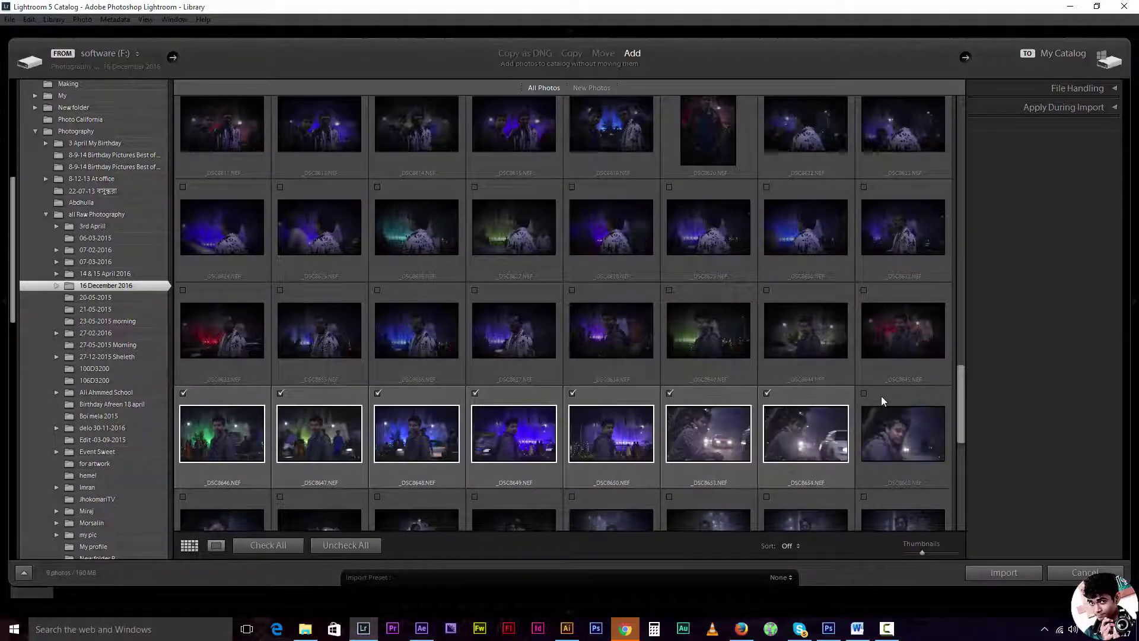
# Review the marked photos in the 16 December 2016 folder and import them into the catalog
pyautogui.scroll(10, 249, 393)
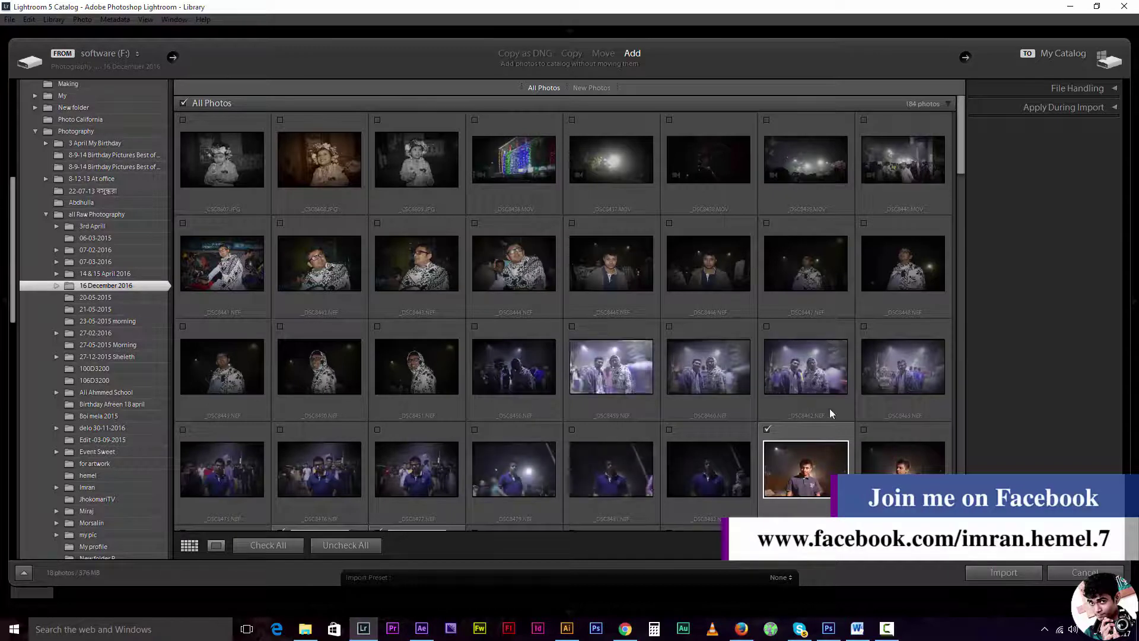
pyautogui.scroll(-5, 807, 368)
pyautogui.scroll(5, 806, 368)
pyautogui.click(1004, 573)
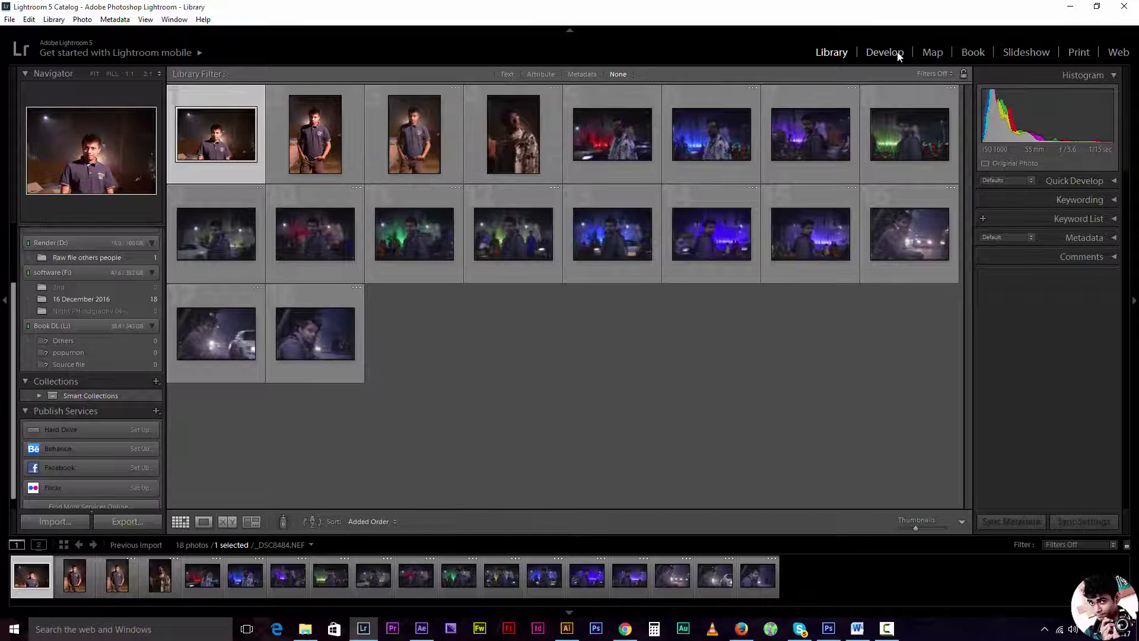
# Open the first imported photo in Loupe view and look through the imported photos up to the last one
pyautogui.doubleClick(197, 129)
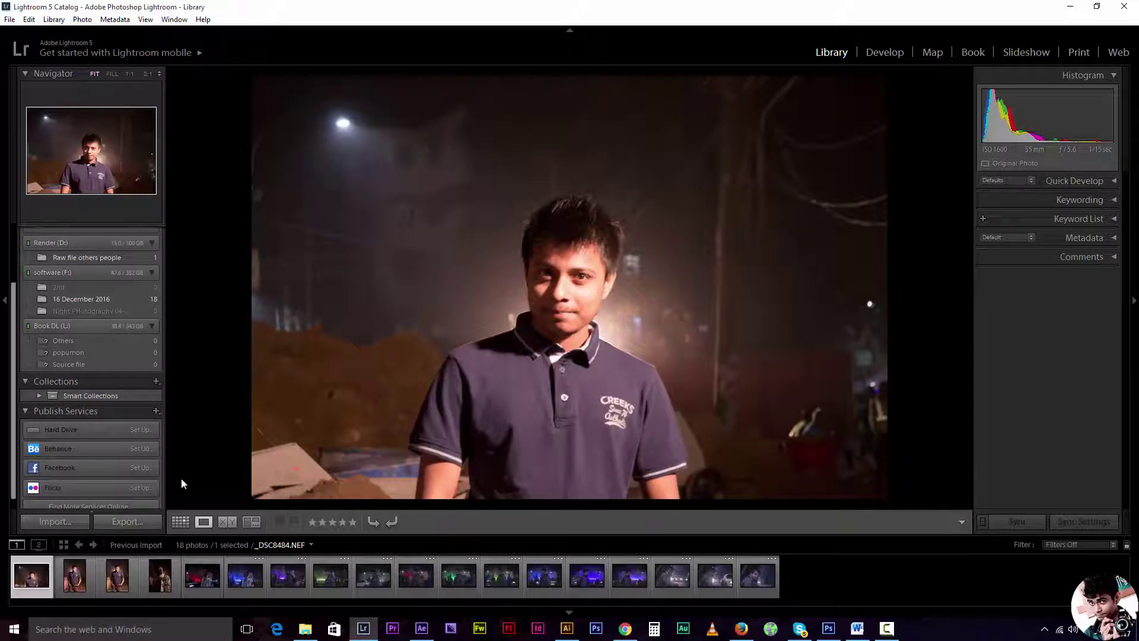
pyautogui.click(72, 582)
pyautogui.click(123, 583)
pyautogui.click(165, 583)
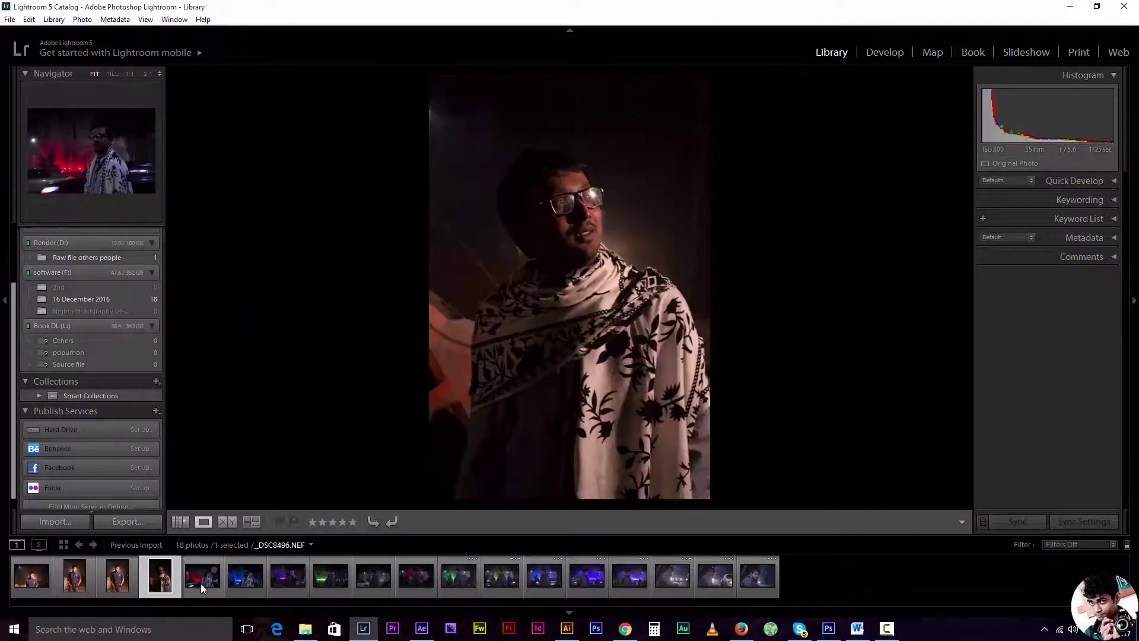
pyautogui.click(201, 583)
pyautogui.click(251, 582)
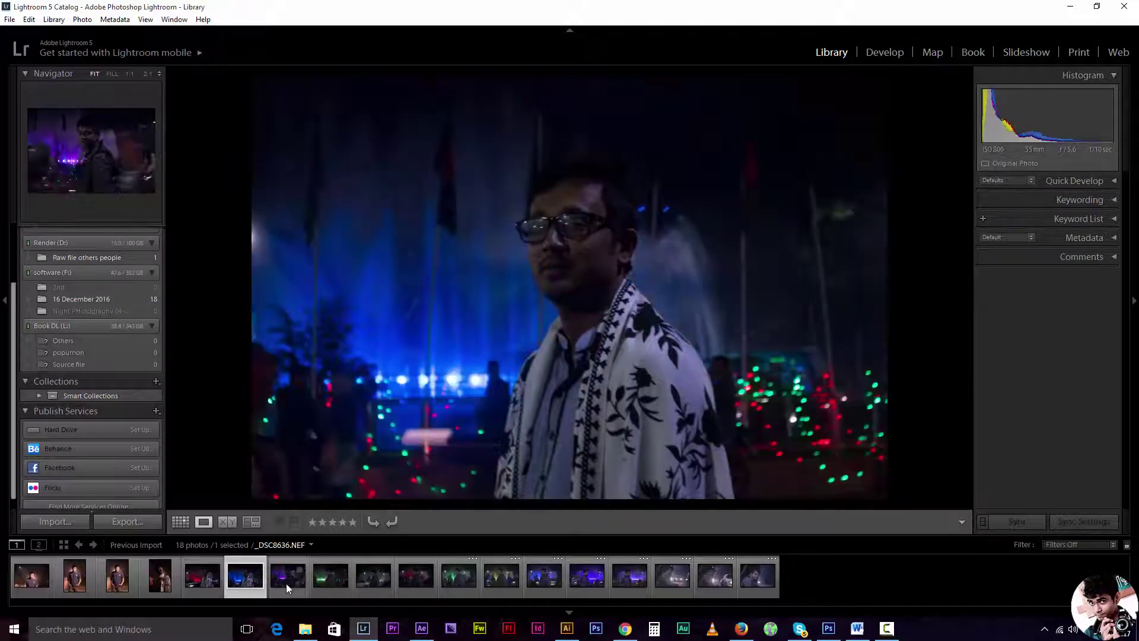
pyautogui.click(287, 583)
pyautogui.click(336, 583)
pyautogui.click(374, 583)
pyautogui.click(418, 582)
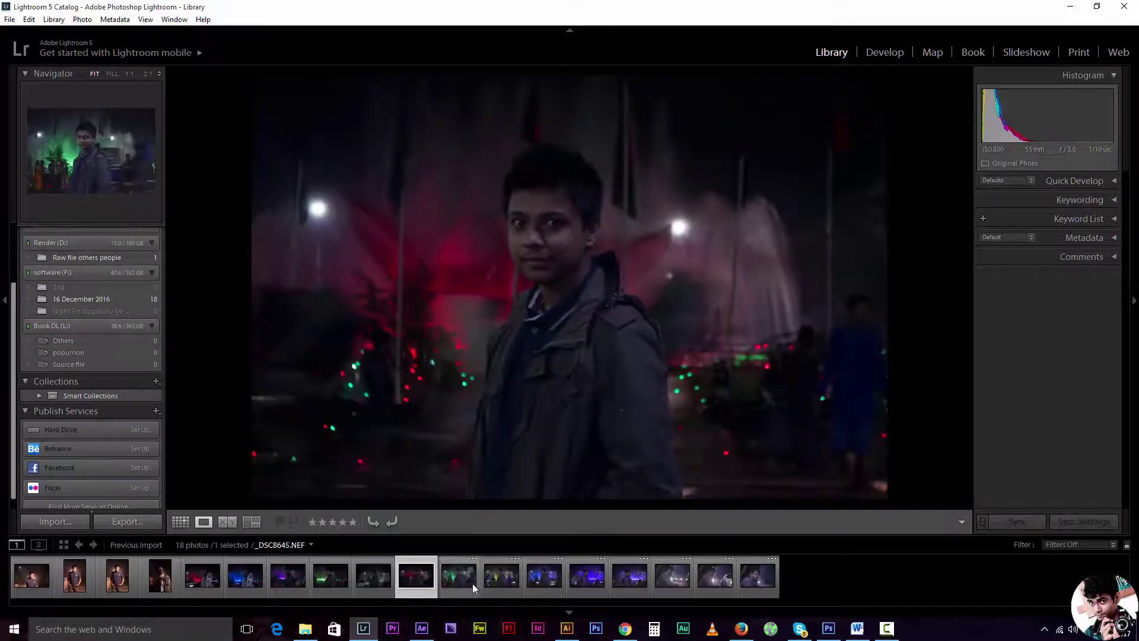
pyautogui.click(472, 583)
pyautogui.click(504, 579)
pyautogui.click(541, 579)
pyautogui.click(584, 580)
pyautogui.click(749, 586)
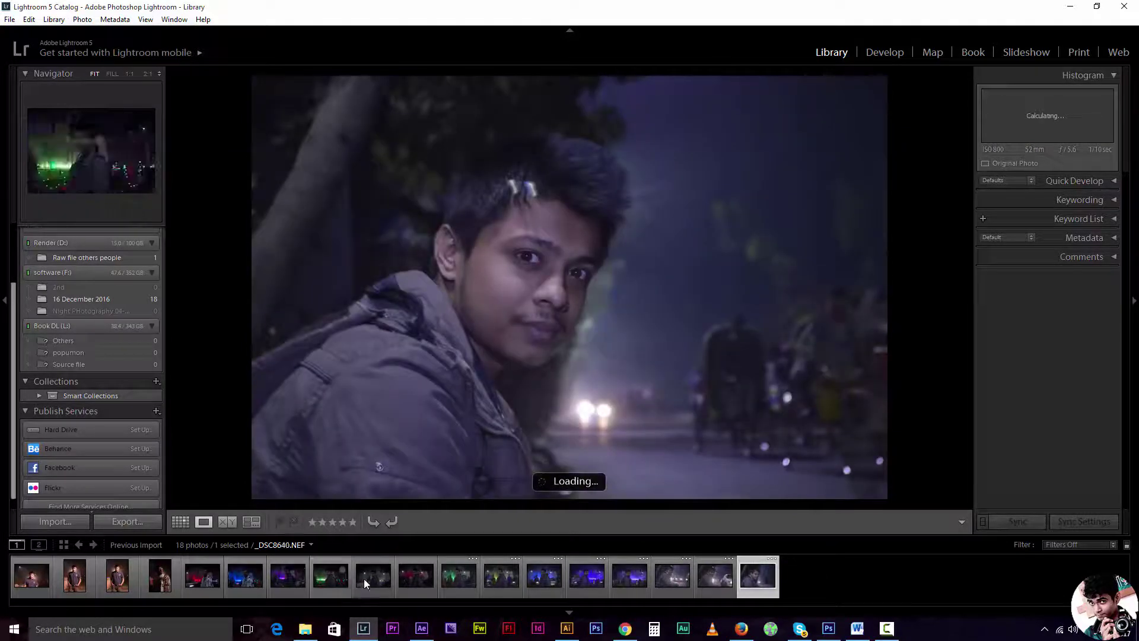
# Go back through the fountain night shots around _DSC8638.NEF to _DSC8646.NEF, viewing each one large
pyautogui.click(333, 582)
pyautogui.click(303, 585)
pyautogui.click(334, 582)
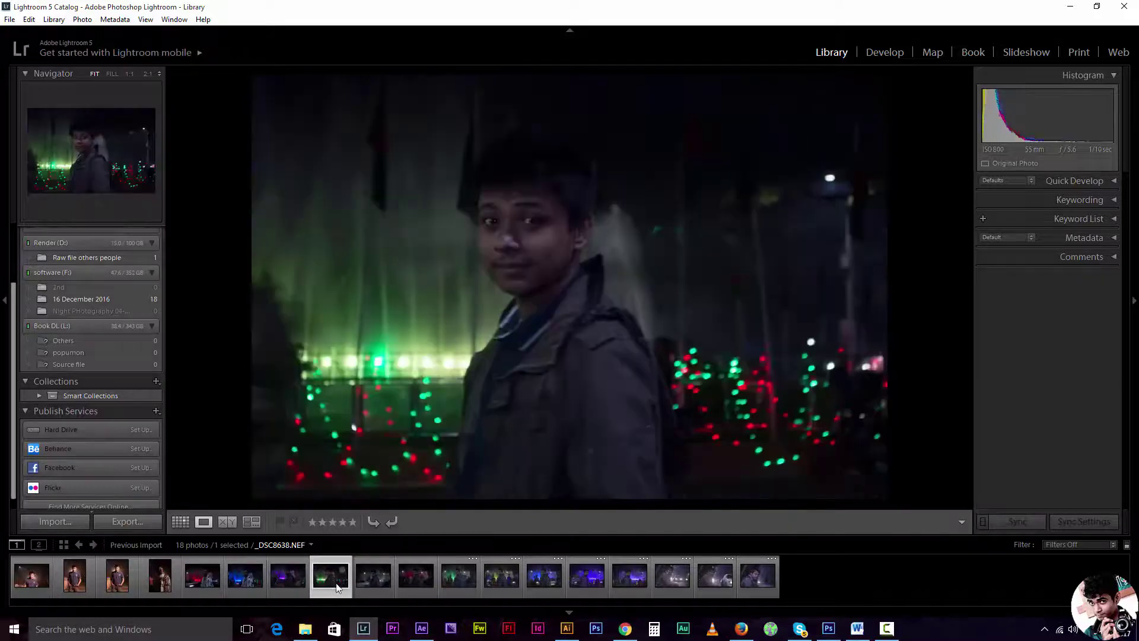
pyautogui.click(373, 586)
pyautogui.click(407, 589)
pyautogui.click(468, 586)
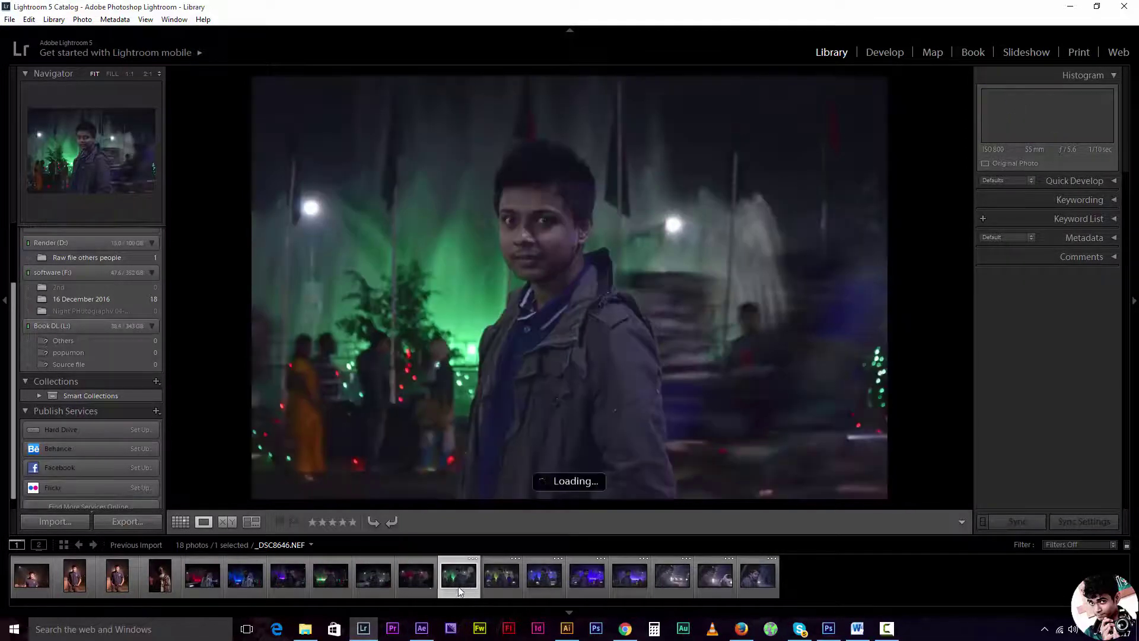
# Remove the red-lit fountain photo _DSC8645.NEF from Lightroom only, without deleting it from disk
pyautogui.click(423, 590)
pyautogui.hotkey('alt', 'o')
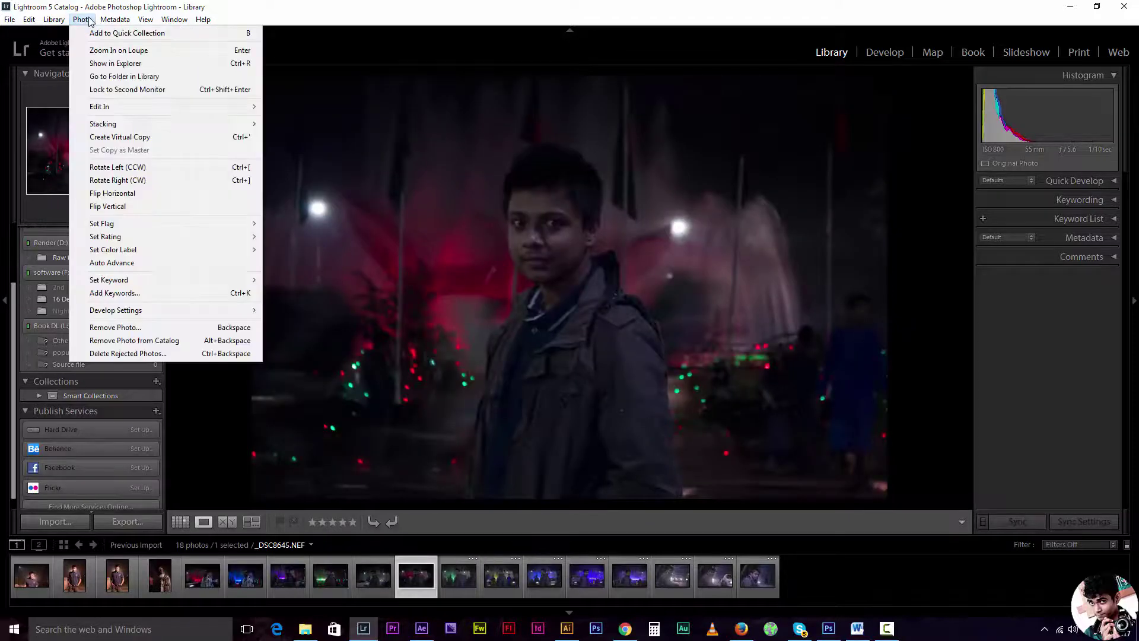
pyautogui.press('Escape')
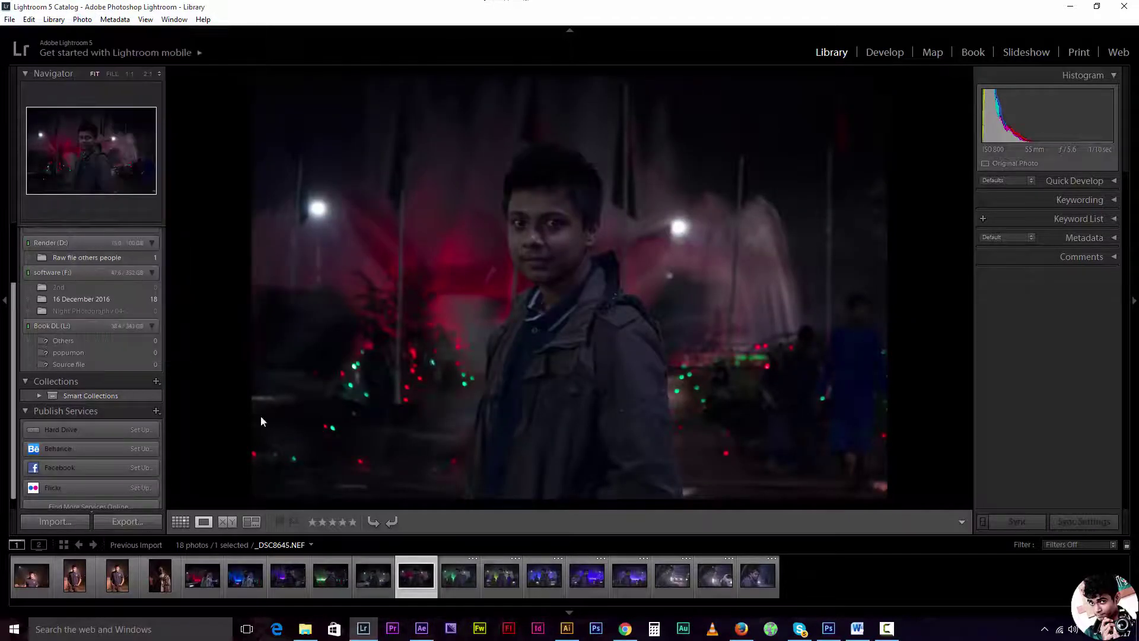
pyautogui.click(88, 20)
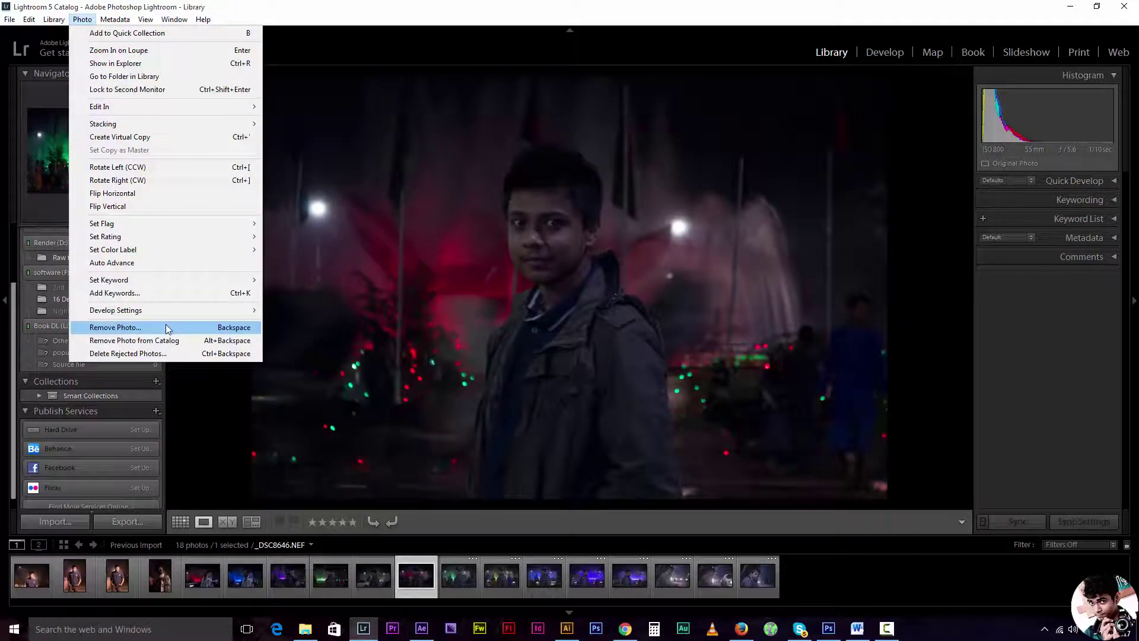
pyautogui.click(414, 585)
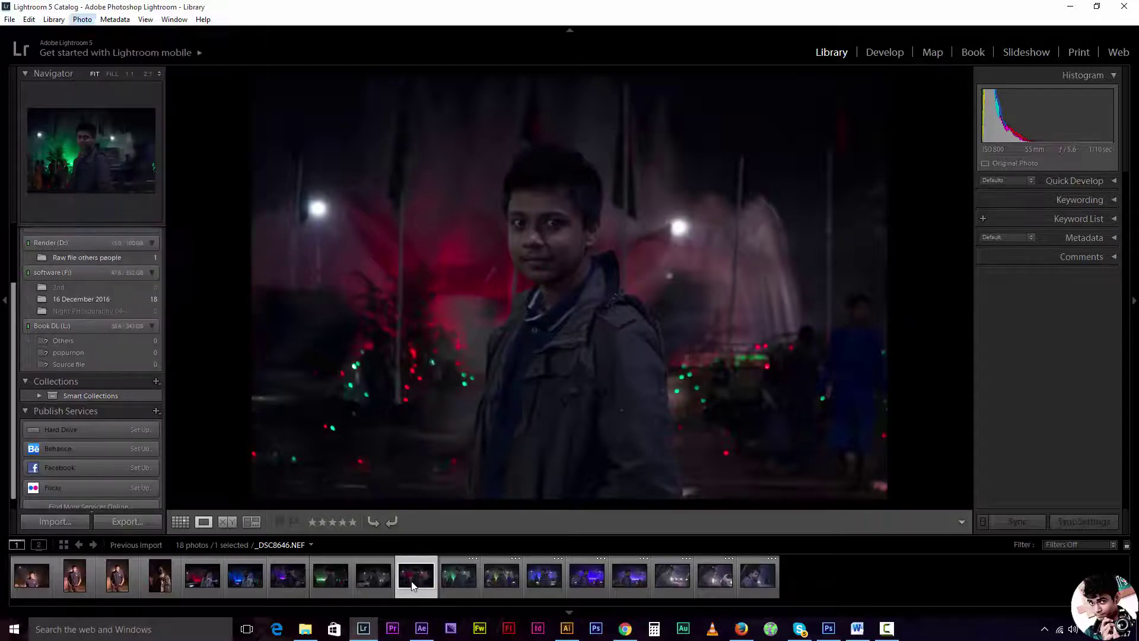
pyautogui.rightClick(414, 586)
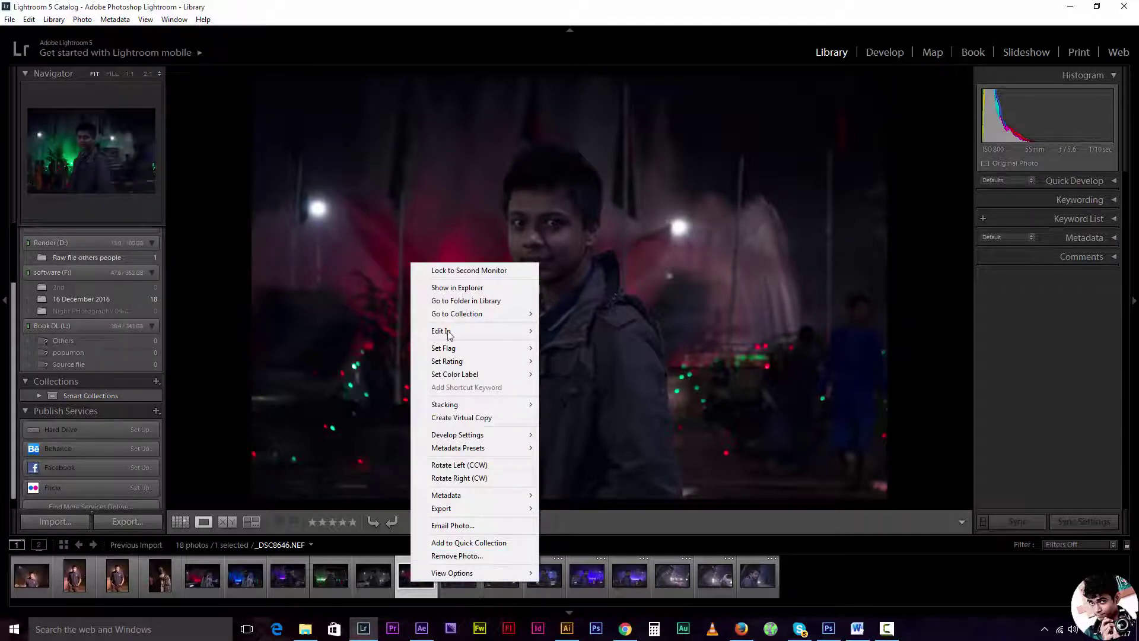
pyautogui.click(457, 556)
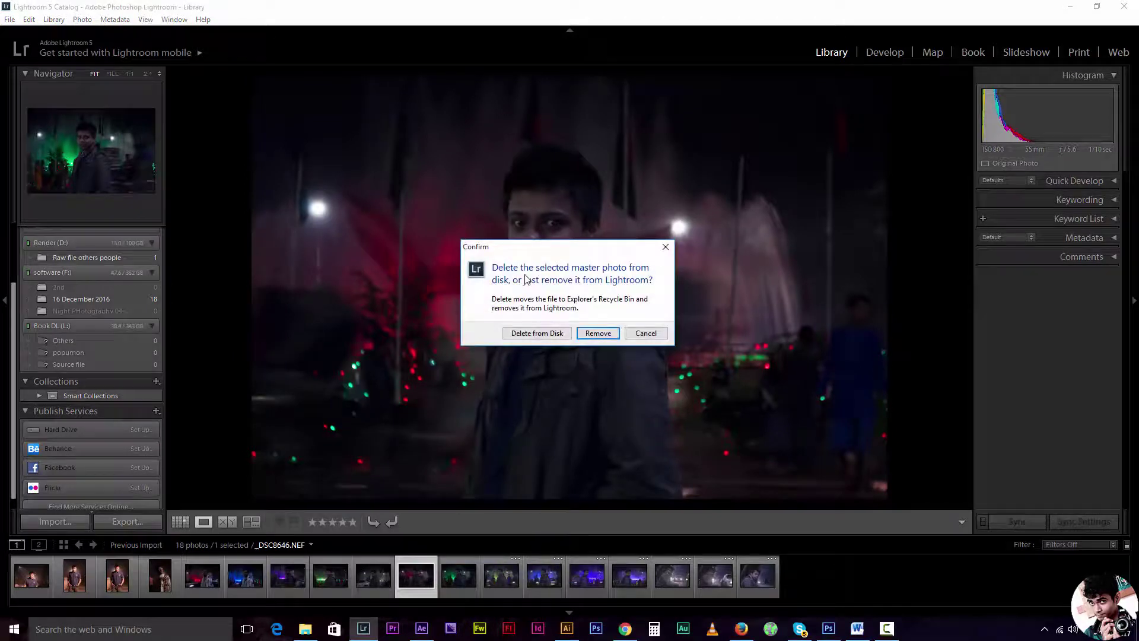
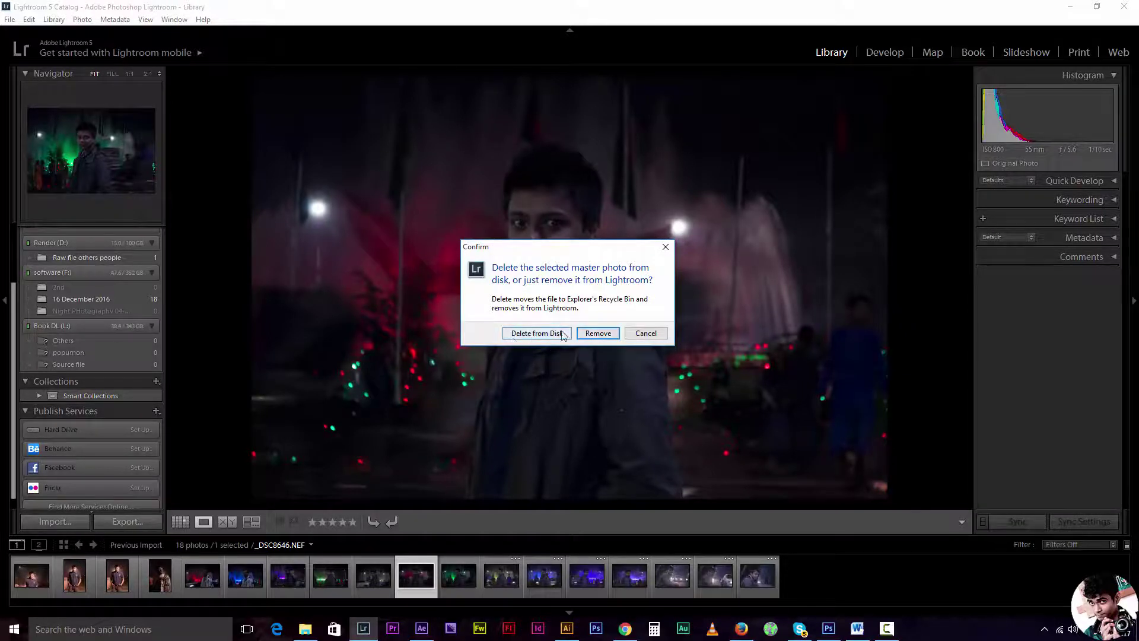
pyautogui.click(593, 334)
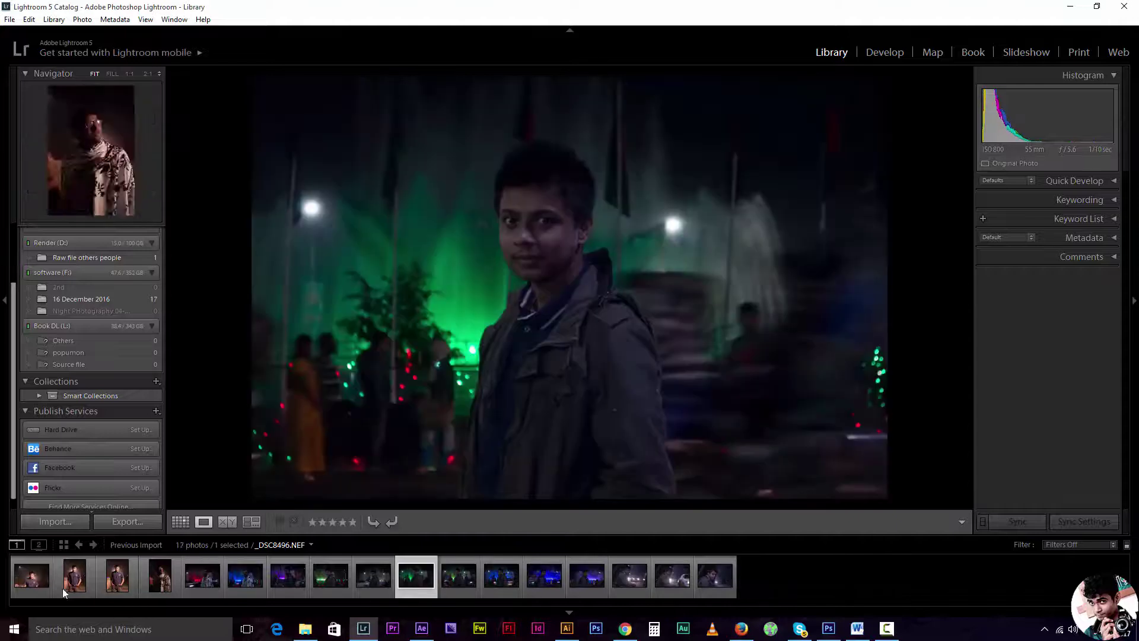
# Compare the two similar standing portraits and remove the first of them from Lightroom without deleting it from disk
pyautogui.click(37, 585)
pyautogui.click(83, 584)
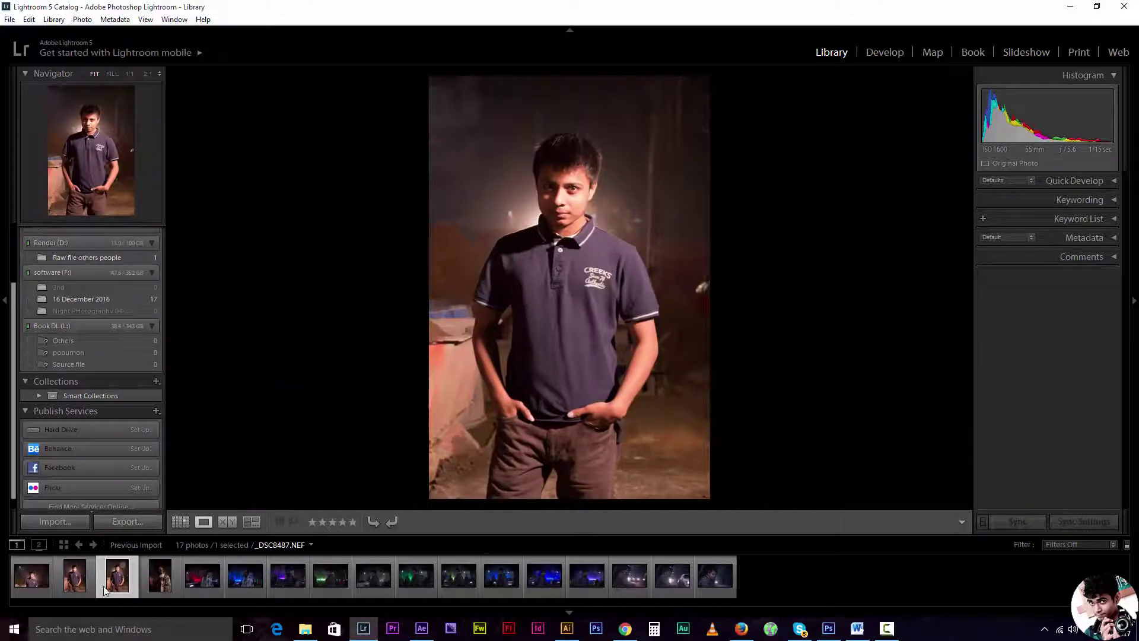
pyautogui.click(118, 587)
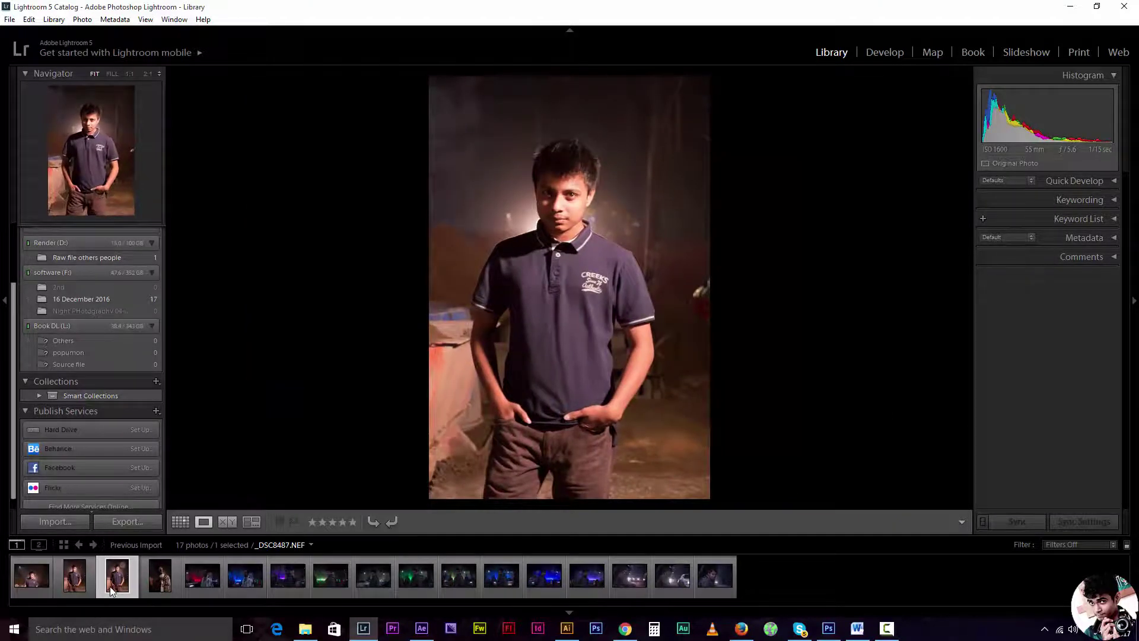
pyautogui.click(83, 586)
pyautogui.rightClick(81, 588)
pyautogui.click(124, 561)
pyautogui.click(597, 333)
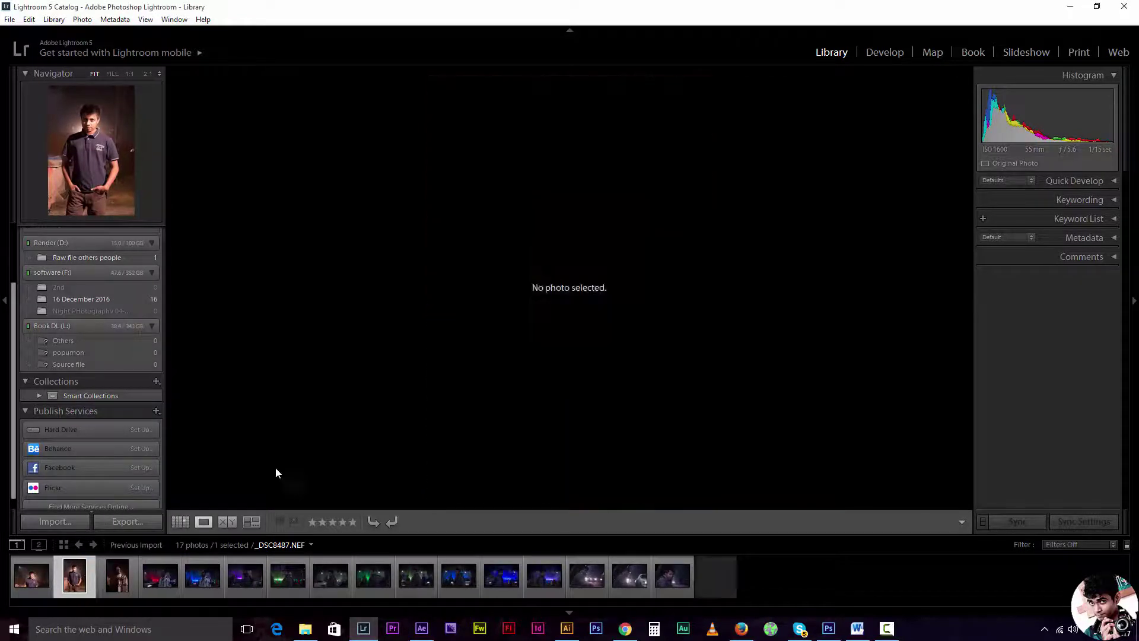
# View the red-lit and blue-lit fountain photos of the man in the patterned shawl
pyautogui.click(176, 574)
pyautogui.click(208, 588)
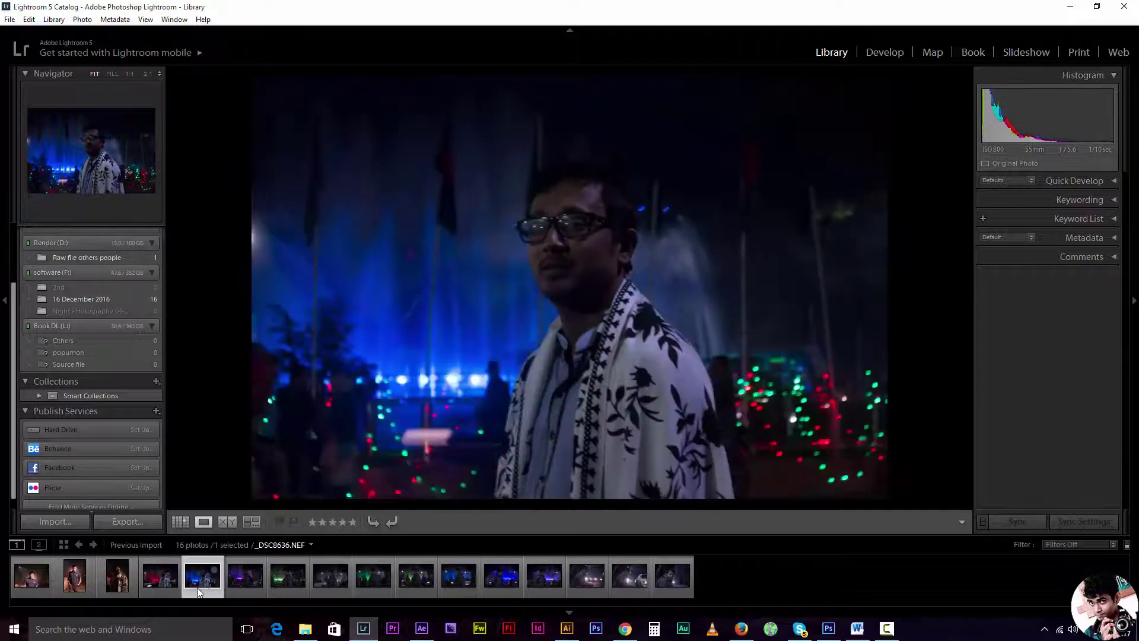
pyautogui.click(168, 587)
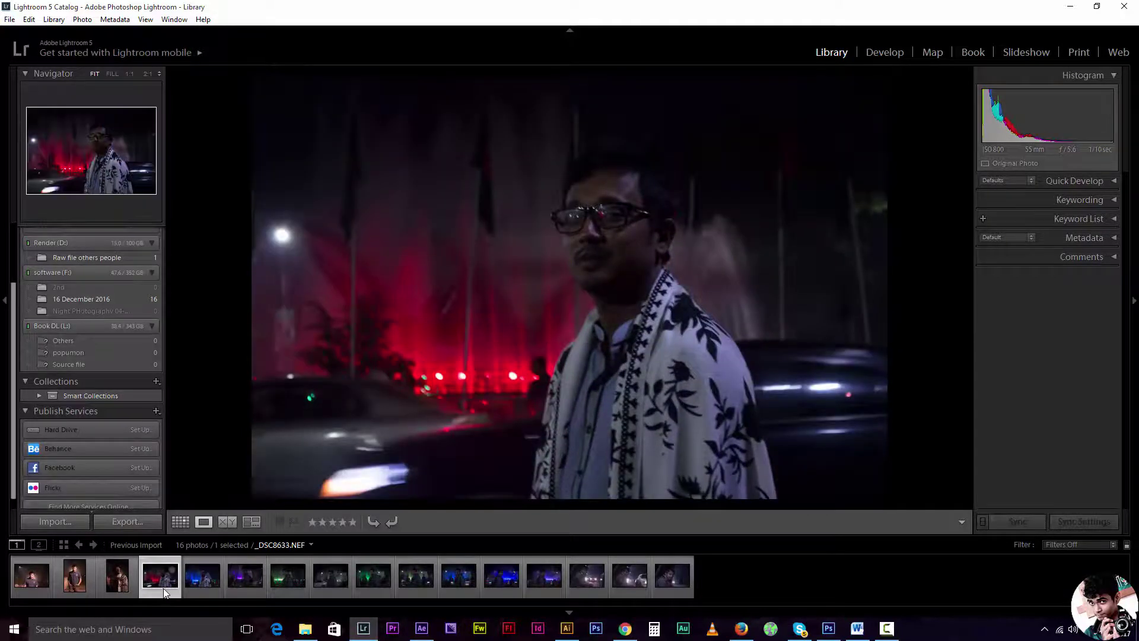
# Select the blue-lit fountain photo _DSC8636.NEF, switch to Grid view and enlarge the thumbnails to two per row
pyautogui.click(199, 587)
pyautogui.press('g')
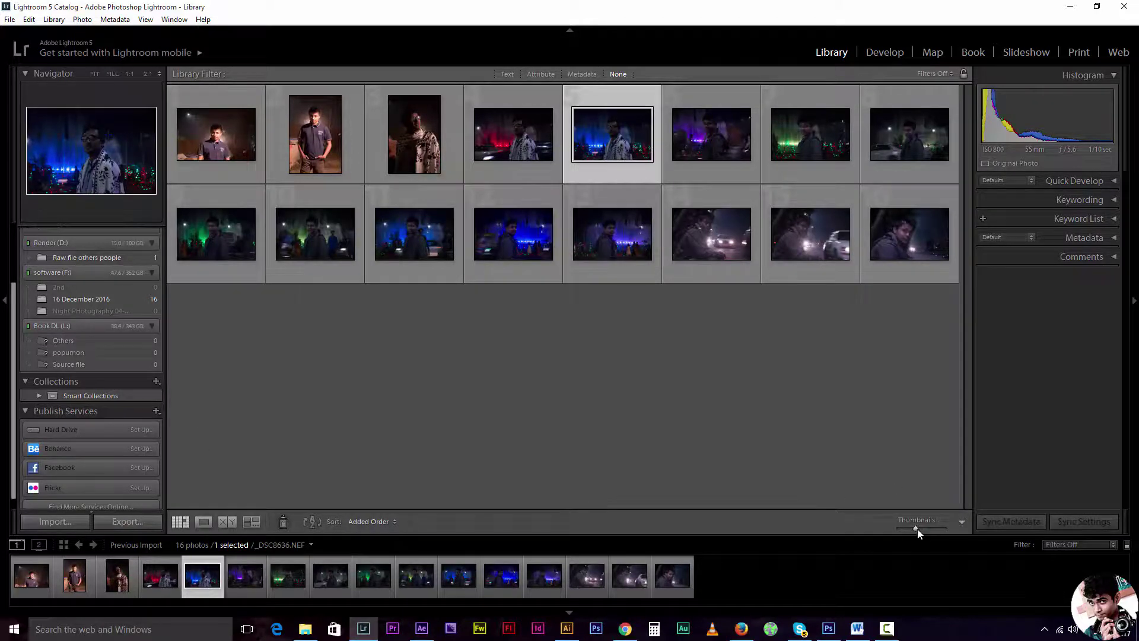
pyautogui.moveTo(917, 528); pyautogui.dragTo(947, 526)
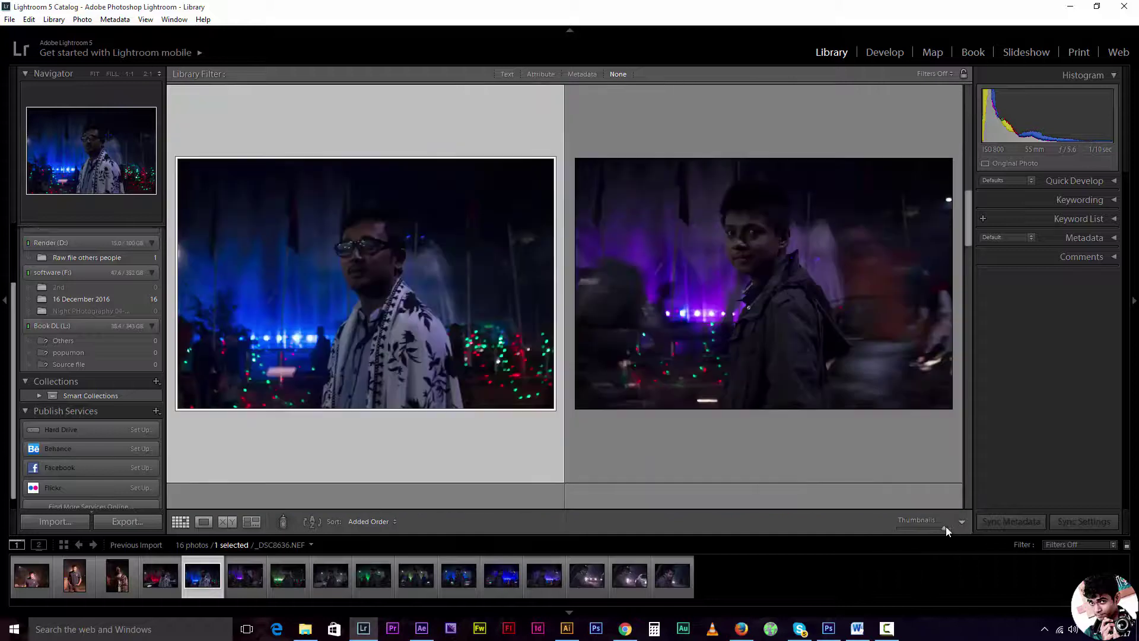
# Look through all the photos in the enlarged grid, from the first portrait to the last night shots and back
pyautogui.scroll(-3, 589, 423)
pyautogui.scroll(6, 589, 423)
pyautogui.scroll(3, 581, 424)
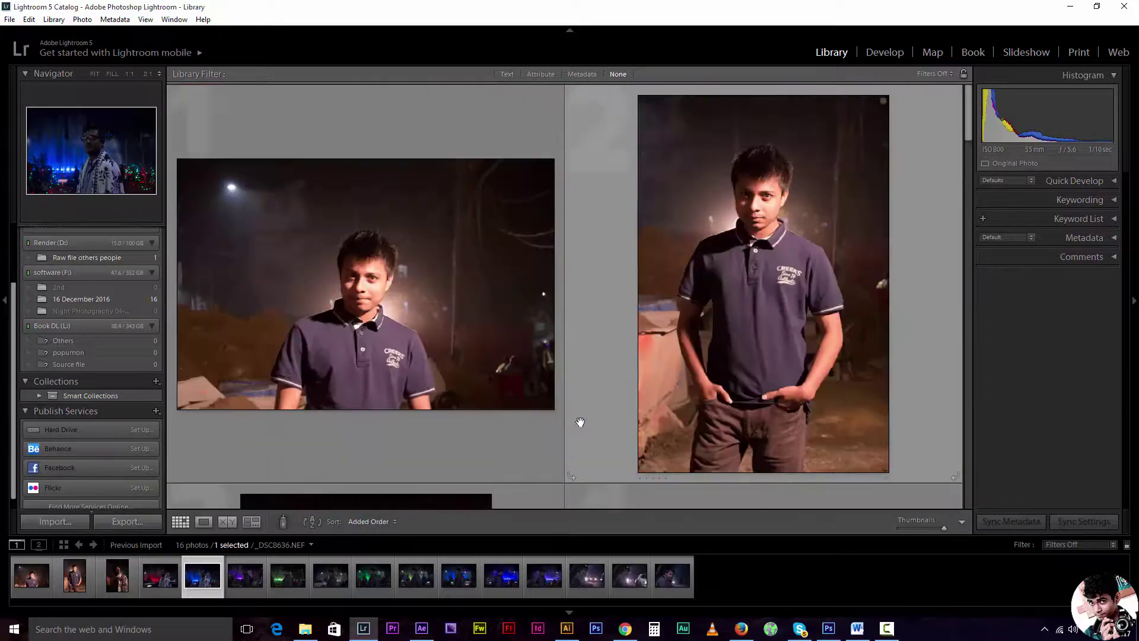
pyautogui.scroll(-8, 581, 424)
pyautogui.scroll(-3, 579, 423)
pyautogui.scroll(3, 580, 423)
pyautogui.scroll(-3, 580, 423)
pyautogui.rightClick(621, 443)
pyautogui.press('Escape')
pyautogui.scroll(-3, 629, 420)
pyautogui.scroll(-6, 628, 420)
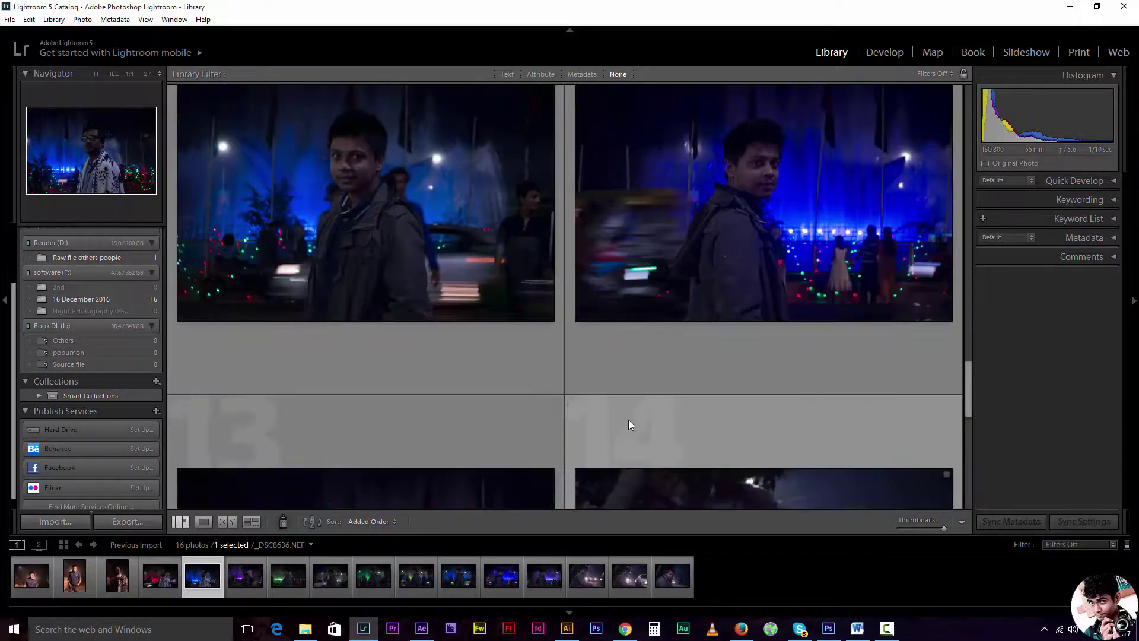
pyautogui.scroll(-2, 629, 420)
pyautogui.scroll(-2, 628, 420)
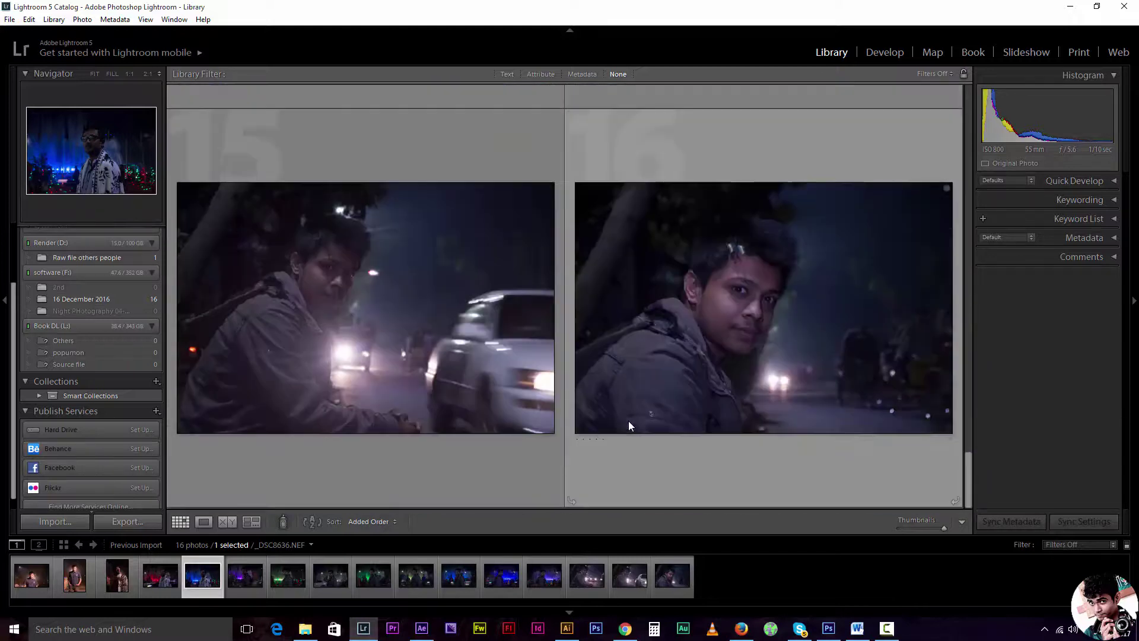
pyautogui.scroll(12, 936, 416)
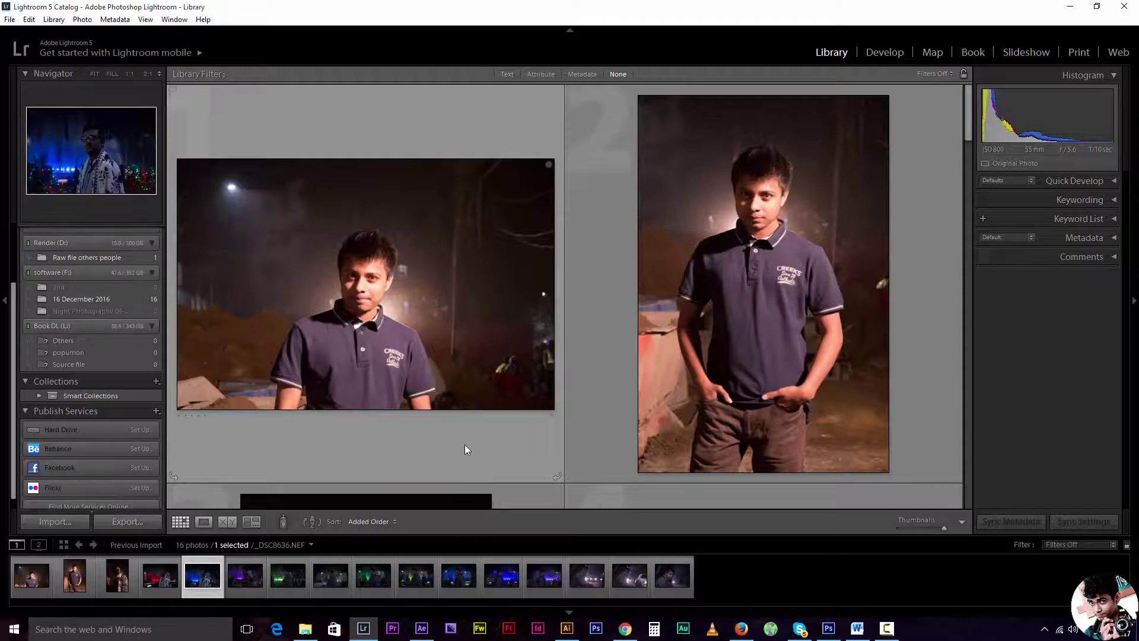
# Open the first portrait, _DSC8484.NEF, in the Develop module and set its white balance temperature to 2952
pyautogui.doubleClick(375, 259)
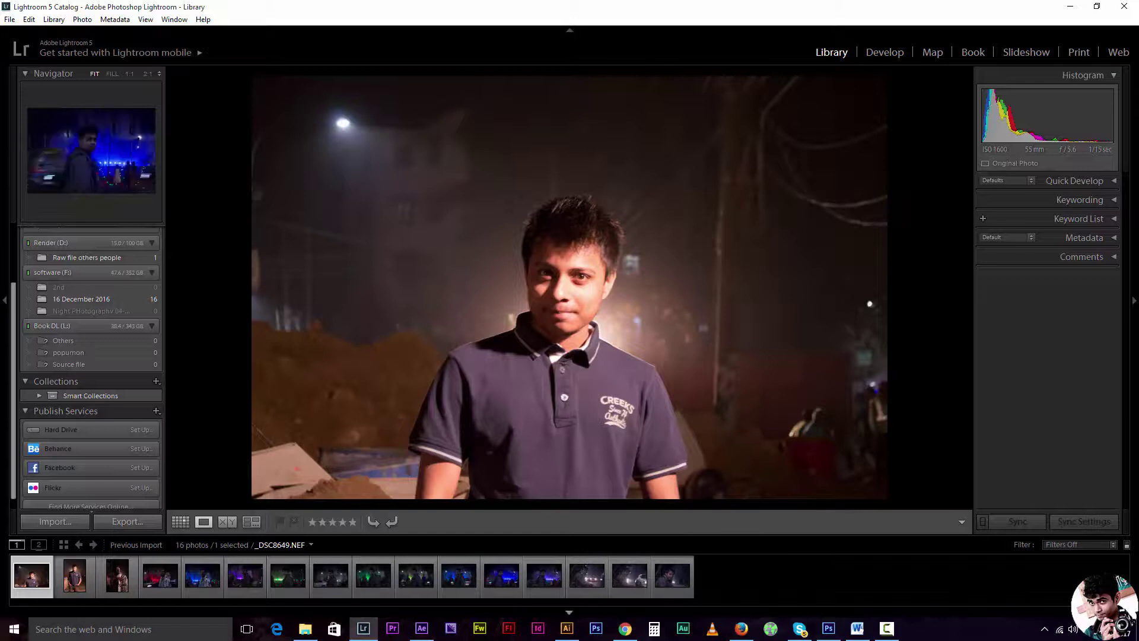
pyautogui.click(872, 51)
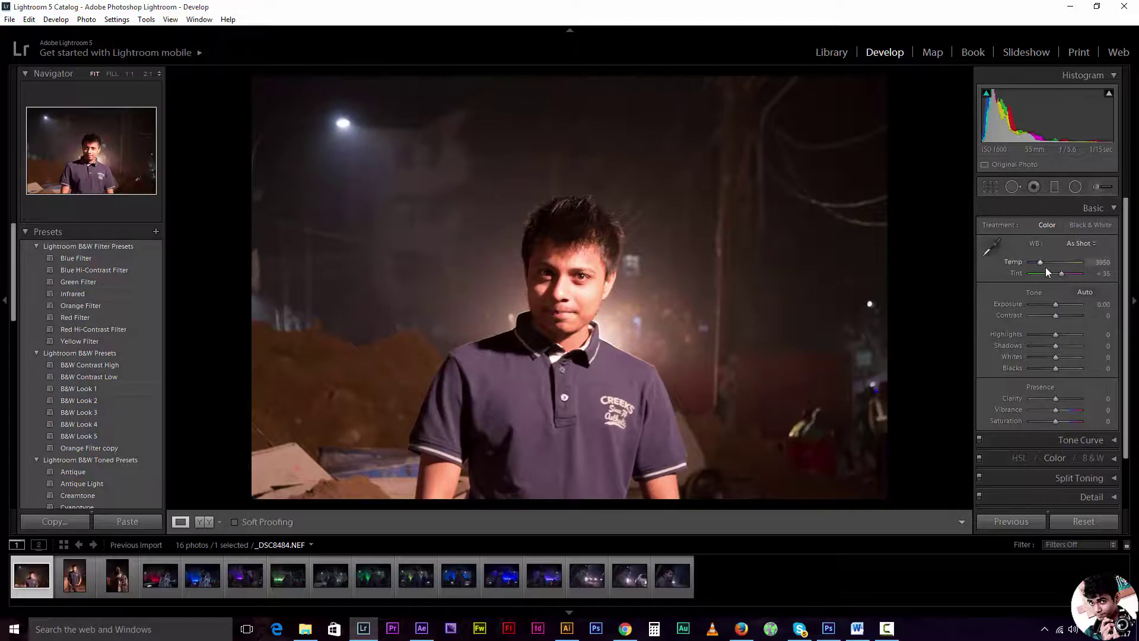
pyautogui.moveTo(1041, 263); pyautogui.dragTo(1037, 264)
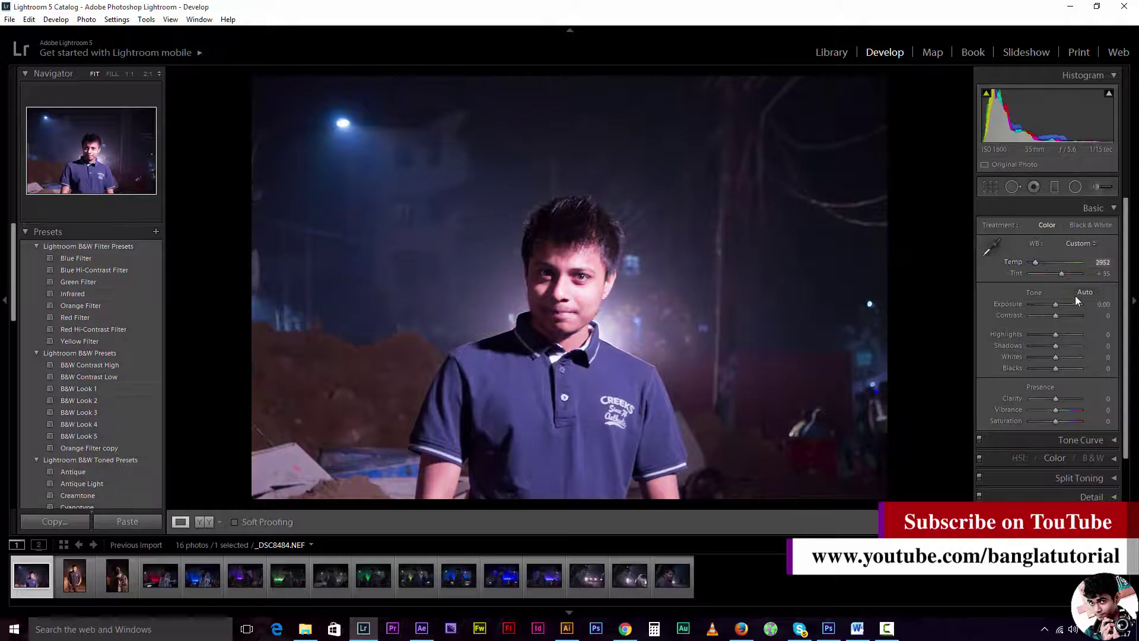
# Adjust the portrait's tone with exposure +0.20, shadows +48 and blacks -52
pyautogui.click(1103, 304)
pyautogui.write('0.2')
pyautogui.press('Return')
pyautogui.moveTo(1059, 347)
pyautogui.mouseDown()
pyautogui.moveTo(1074, 348)
pyautogui.moveTo(1042, 368)
pyautogui.moveTo(1069, 347)
pyautogui.mouseUp()
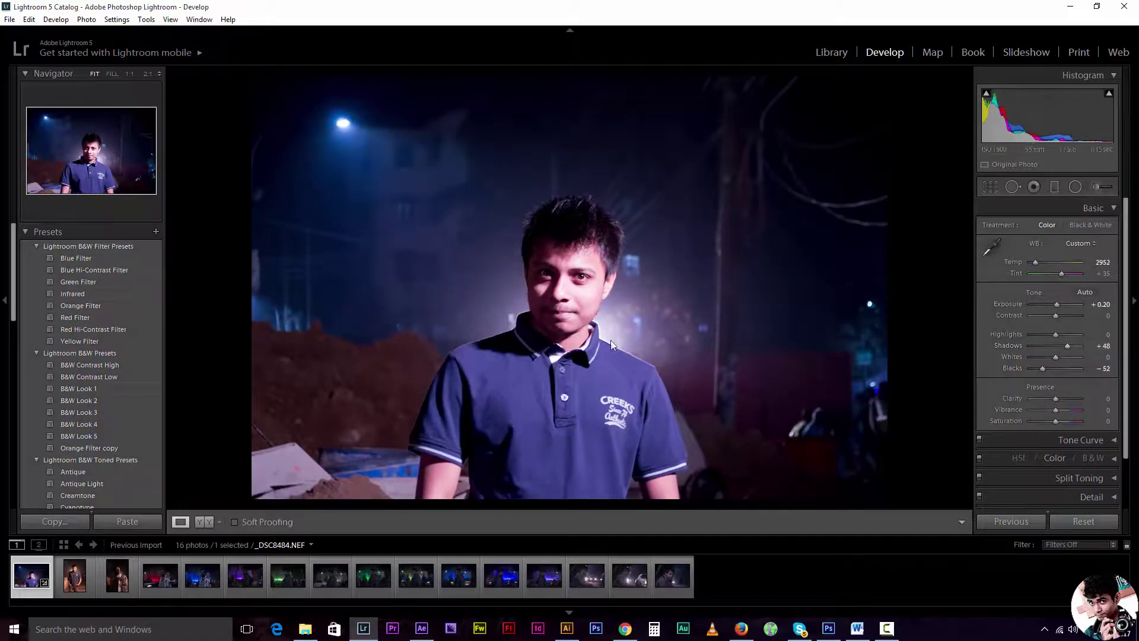
# Set the portrait's vibrance to +26 and its white balance tint to +21
pyautogui.scroll(-1, 1115, 322)
pyautogui.scroll(1, 1116, 321)
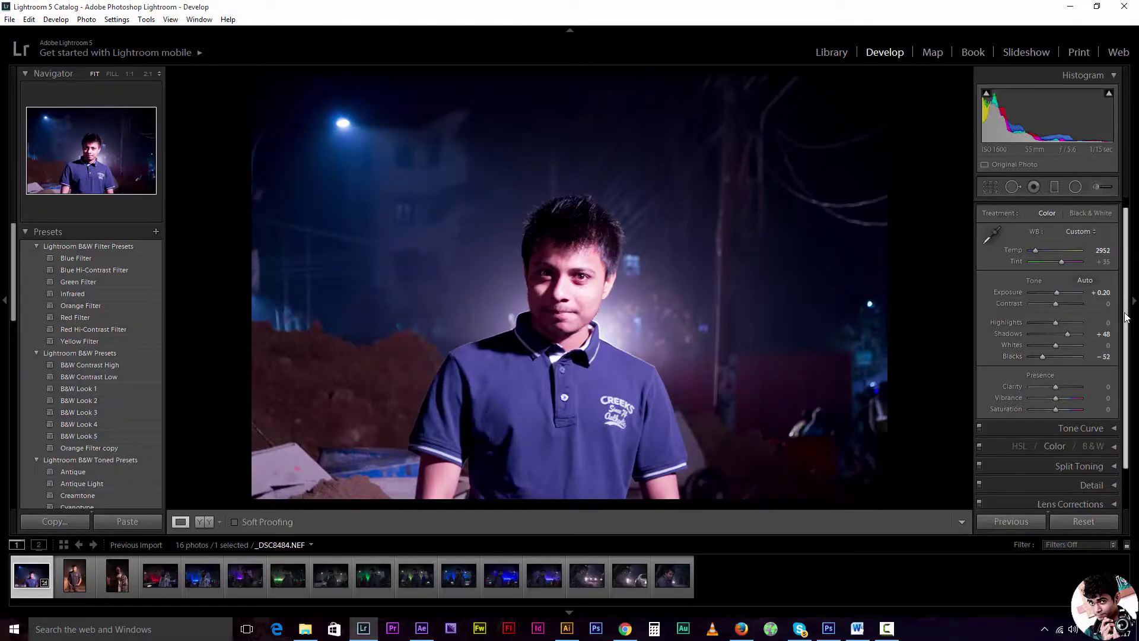
pyautogui.scroll(-2, 1128, 325)
pyautogui.moveTo(1060, 375); pyautogui.dragTo(1062, 375)
pyautogui.moveTo(1061, 241); pyautogui.dragTo(1058, 241)
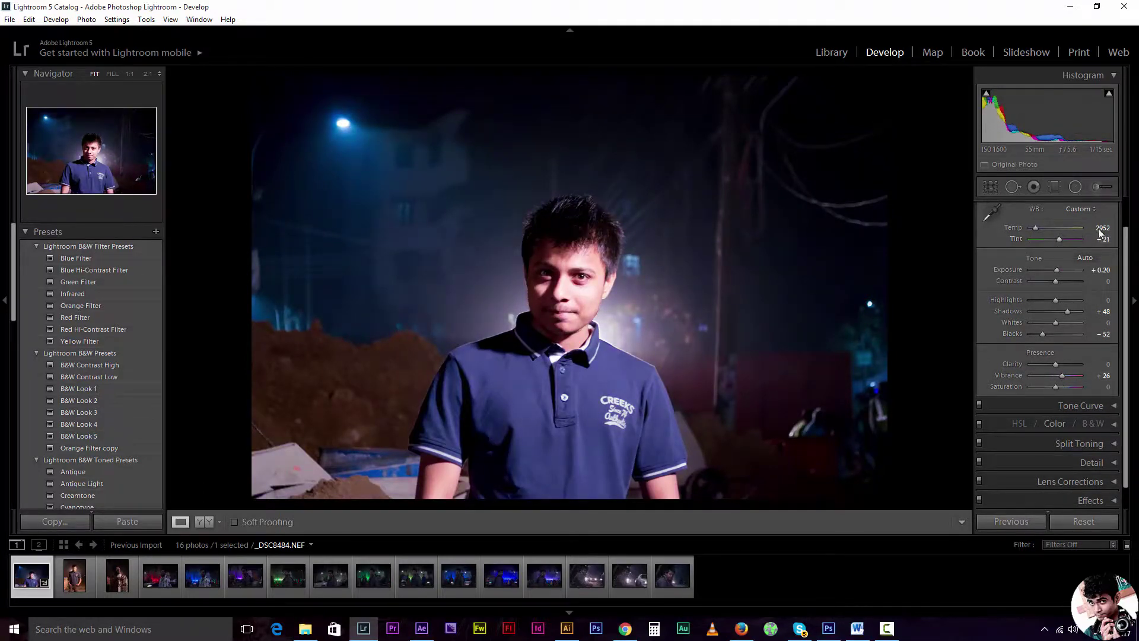
pyautogui.scroll(2, 1126, 327)
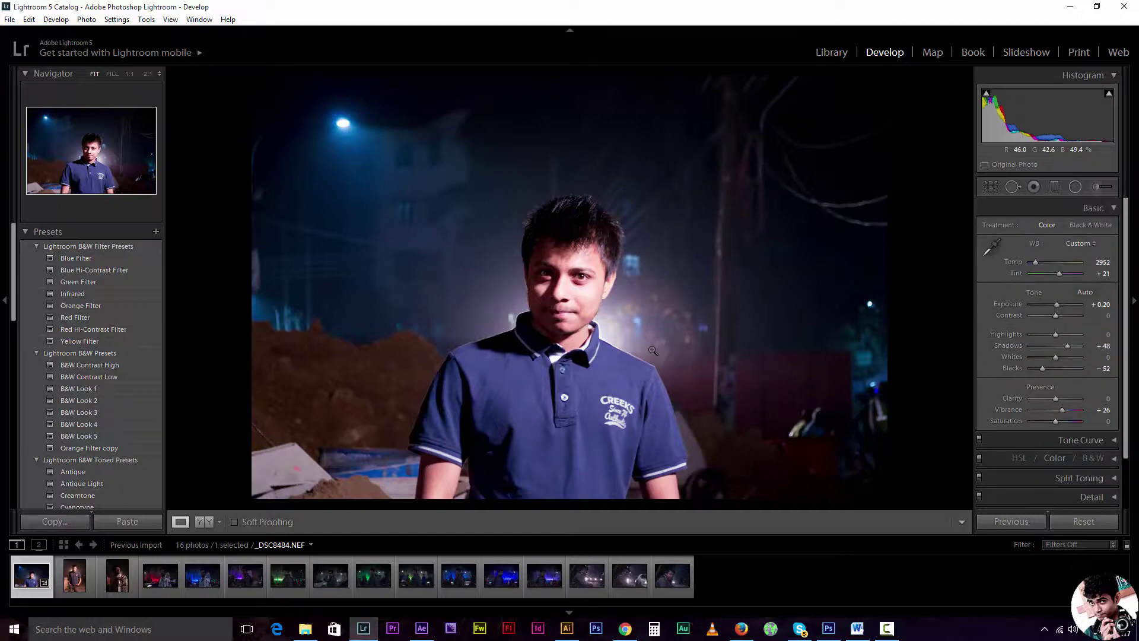